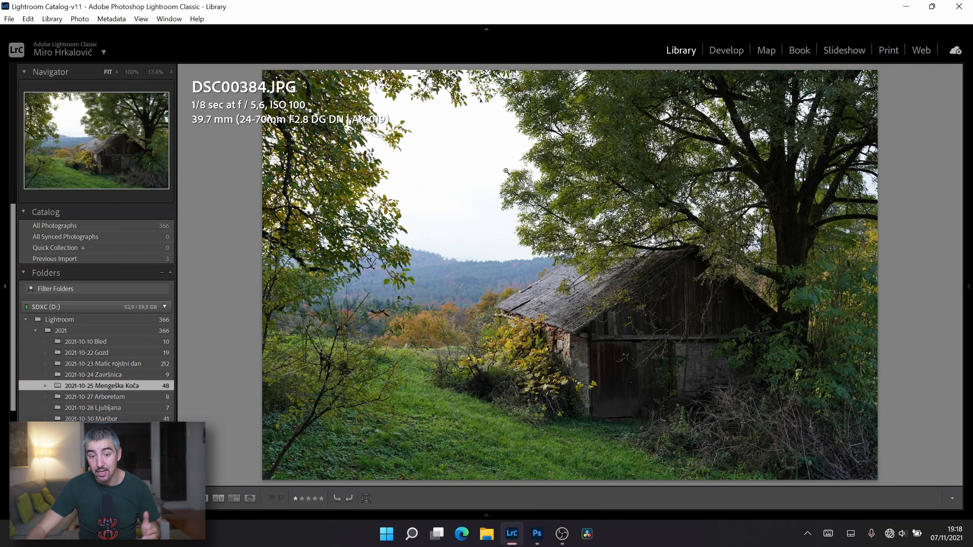
Step: Inspect the bright sky, tree foliage, distant hills and hut roof of DSC00384.JPG at 100% magnification
click(515, 177)
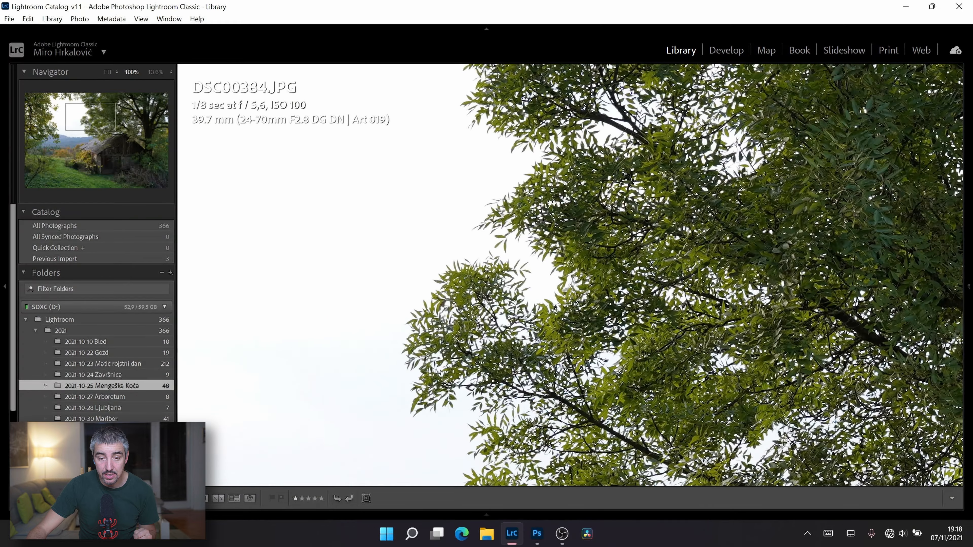
drag(550, 203, 202, 23)
drag(950, 368, 674, 313)
drag(283, 169, 950, 447)
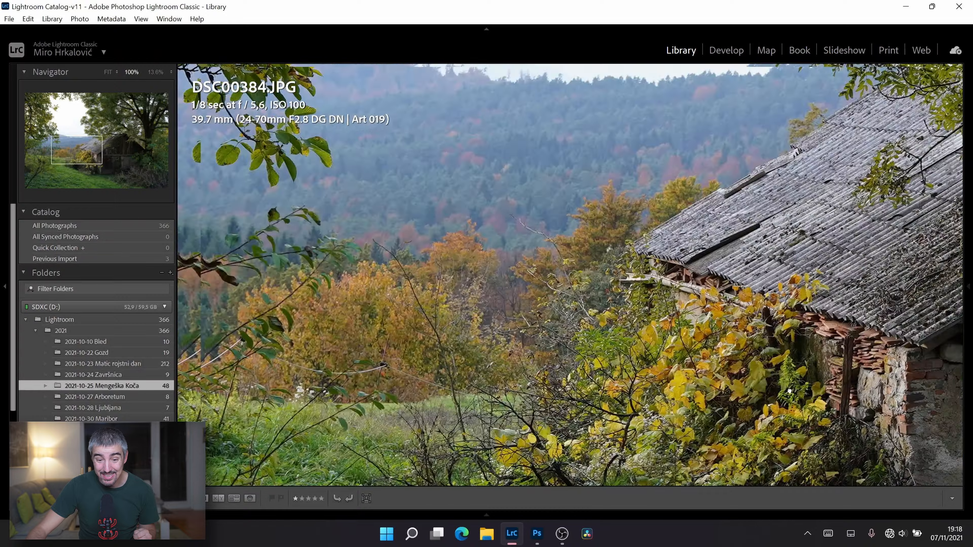
drag(326, 184, 553, 272)
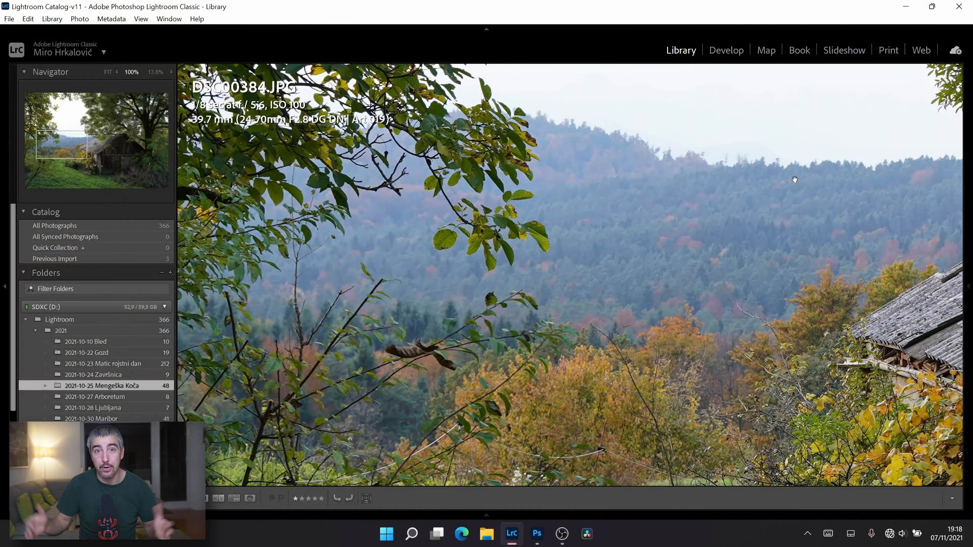
click(758, 176)
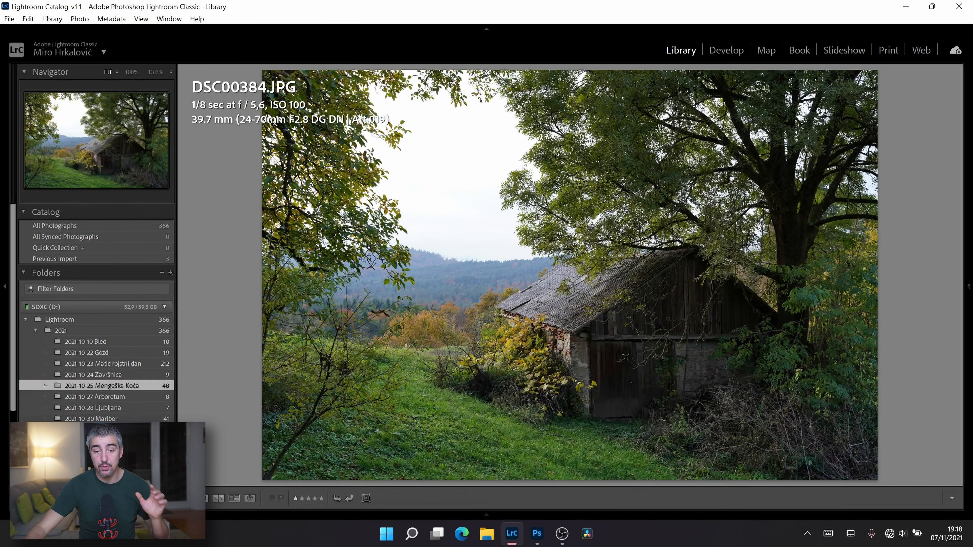
Step: Develop the hut photo by setting Highlights to -62 and Whites to +28
click(722, 58)
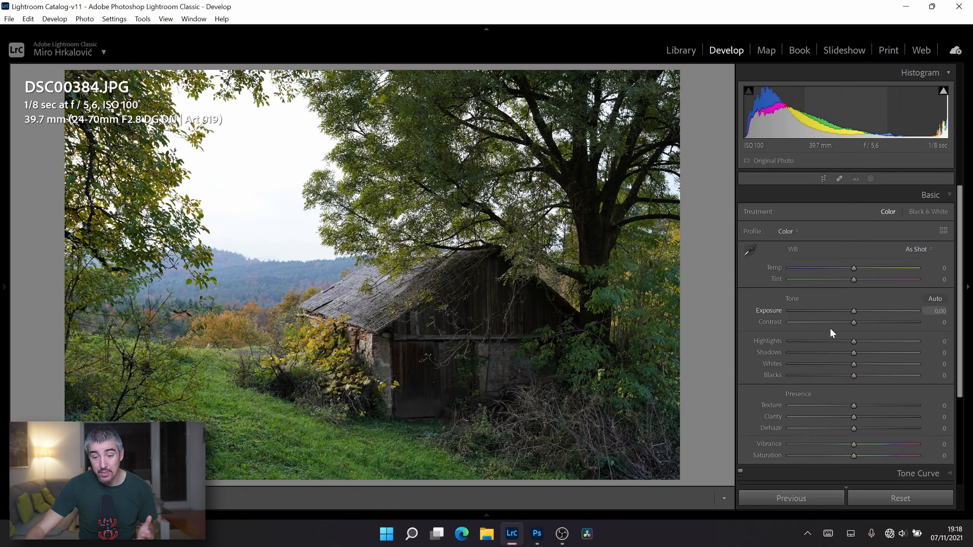
drag(852, 341, 820, 342)
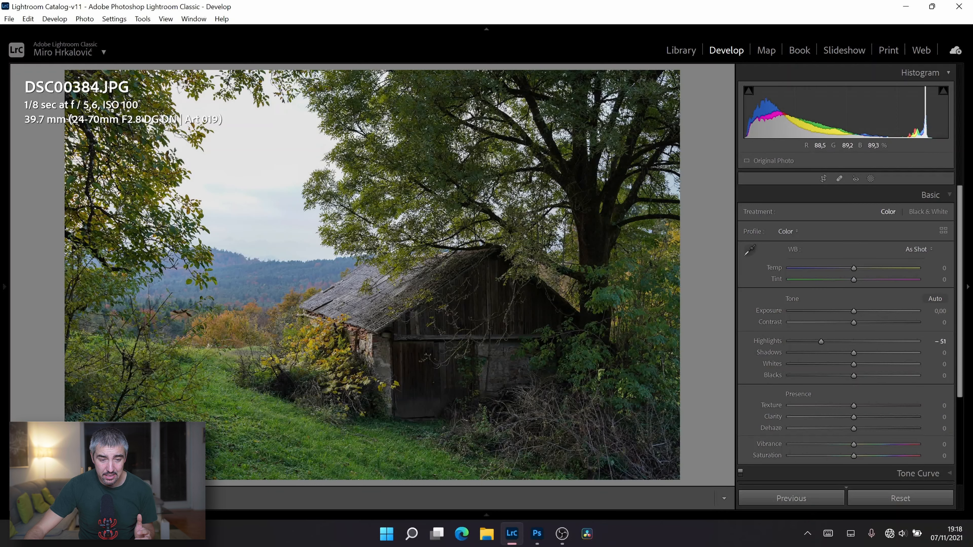
drag(823, 342, 872, 362)
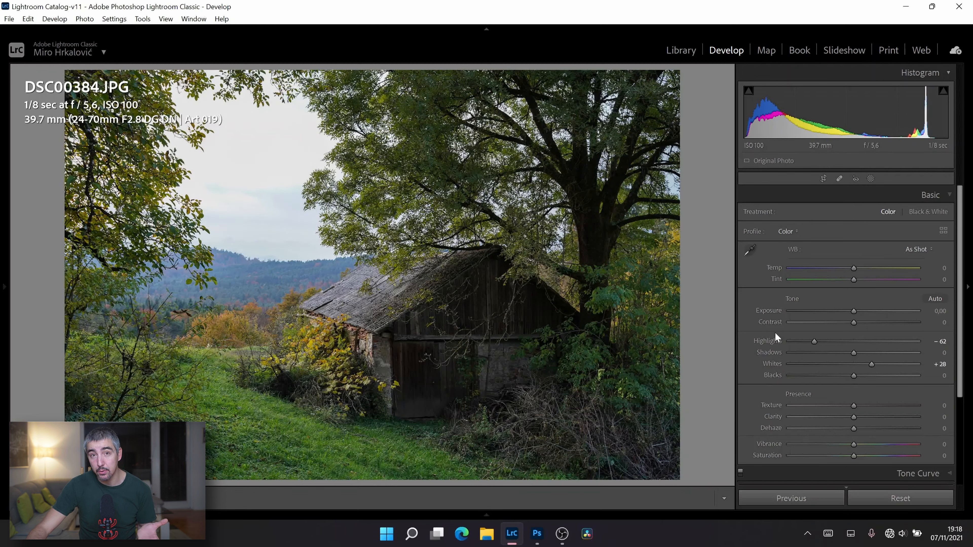
Step: In the camera calibration, set Blue Primary saturation to +21, Green Primary hue to +19 and Red Primary saturation to +19
scroll(778, 341, down, 3)
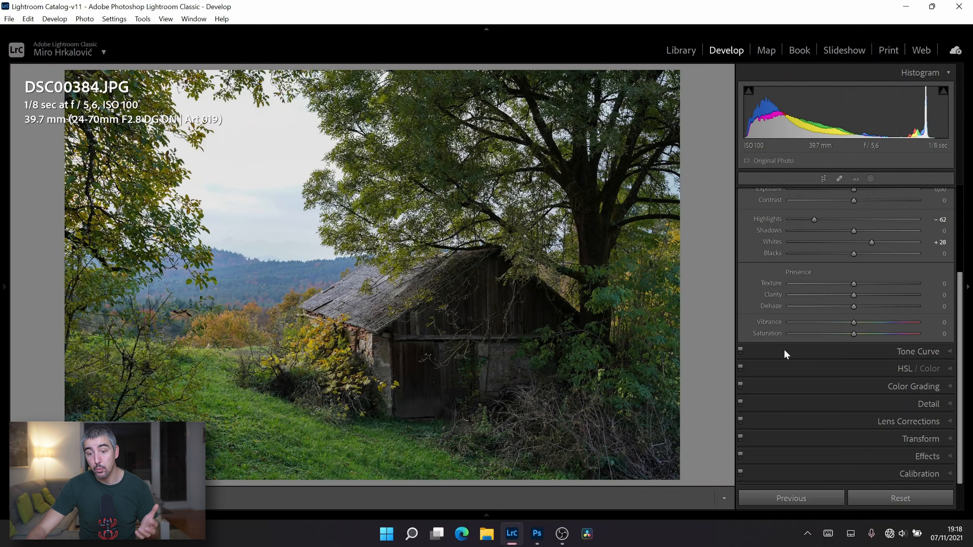
click(862, 474)
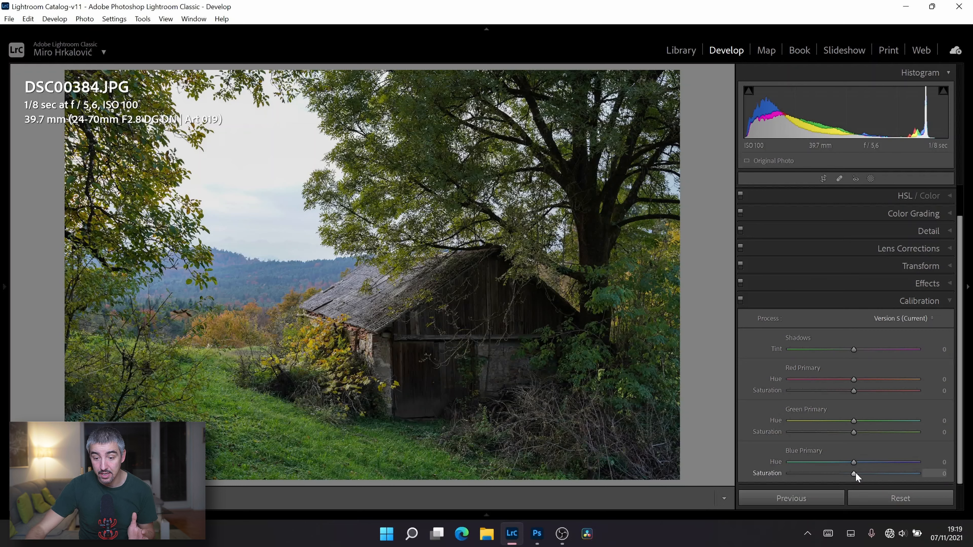
drag(858, 473, 869, 474)
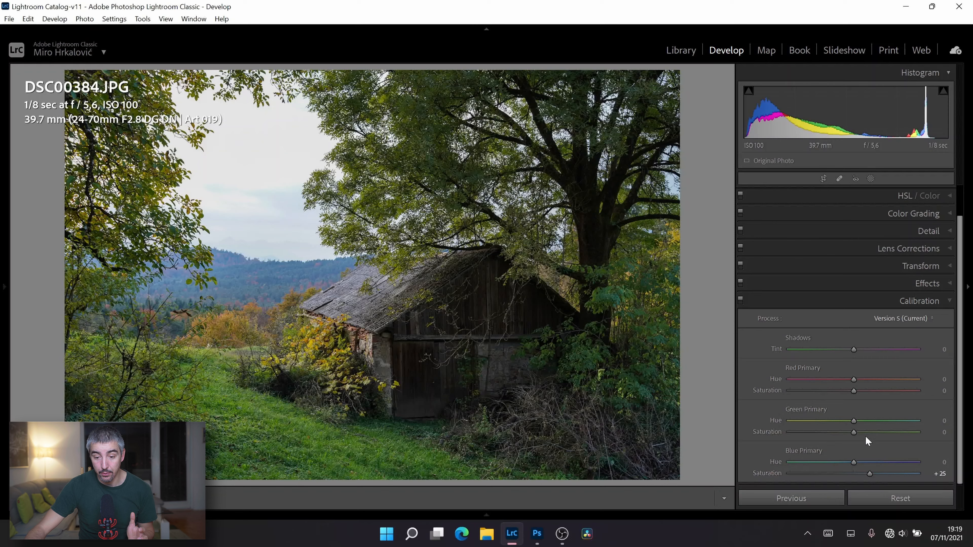
mouse_move(856, 421)
mouse_down()
mouse_move(869, 423)
mouse_move(867, 391)
mouse_move(865, 421)
mouse_up()
drag(869, 474, 866, 474)
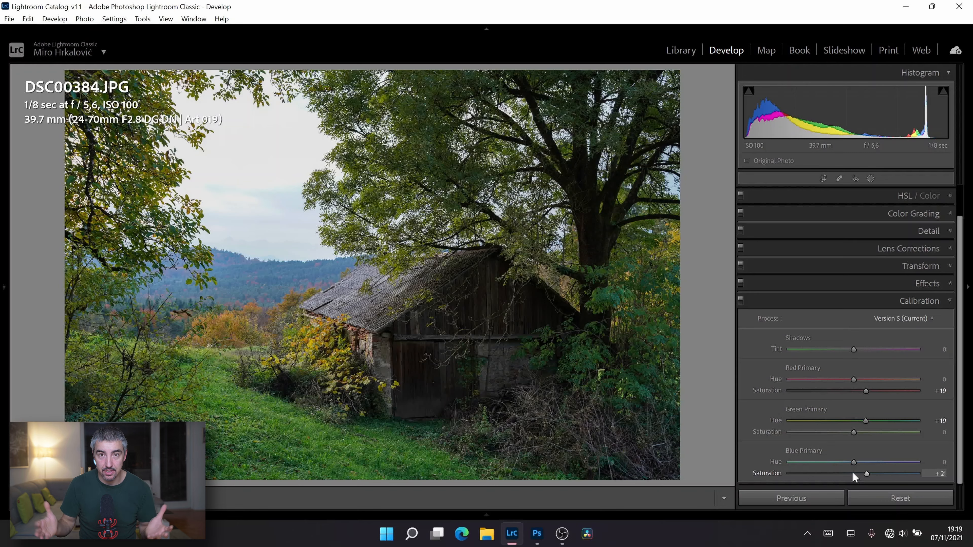
Step: Send the photo to Adobe Photoshop 2022 as a copy with Lightroom adjustments
key(e)
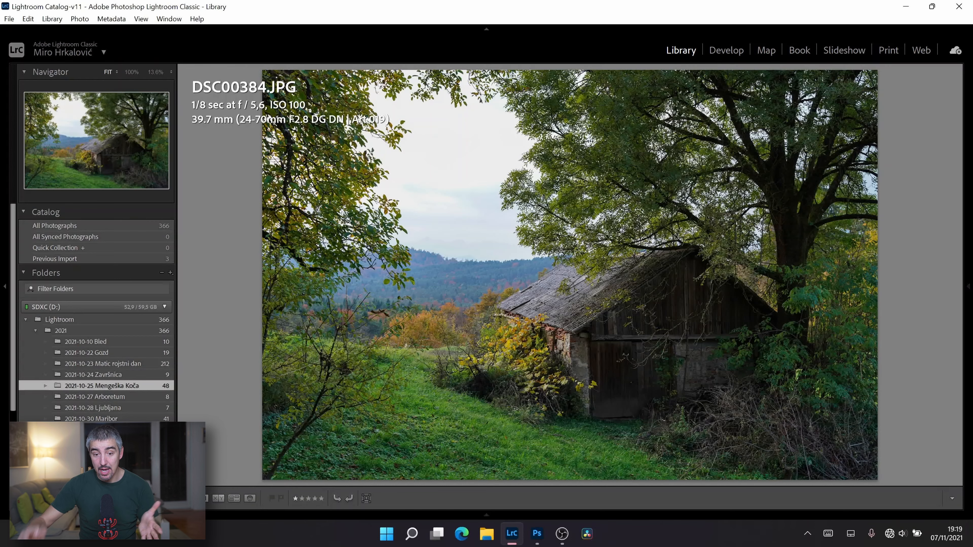
right_click(499, 101)
mouse_move(544, 217)
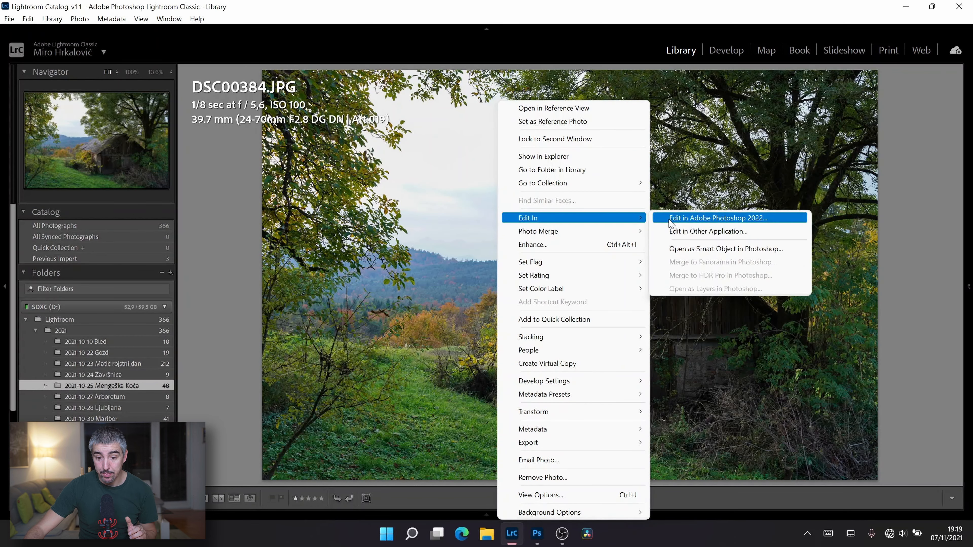
click(721, 218)
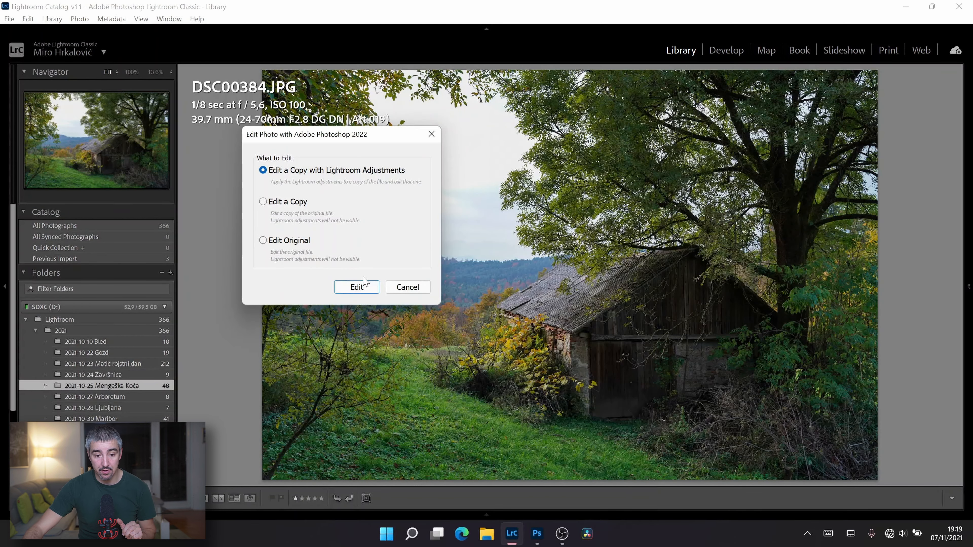
click(362, 288)
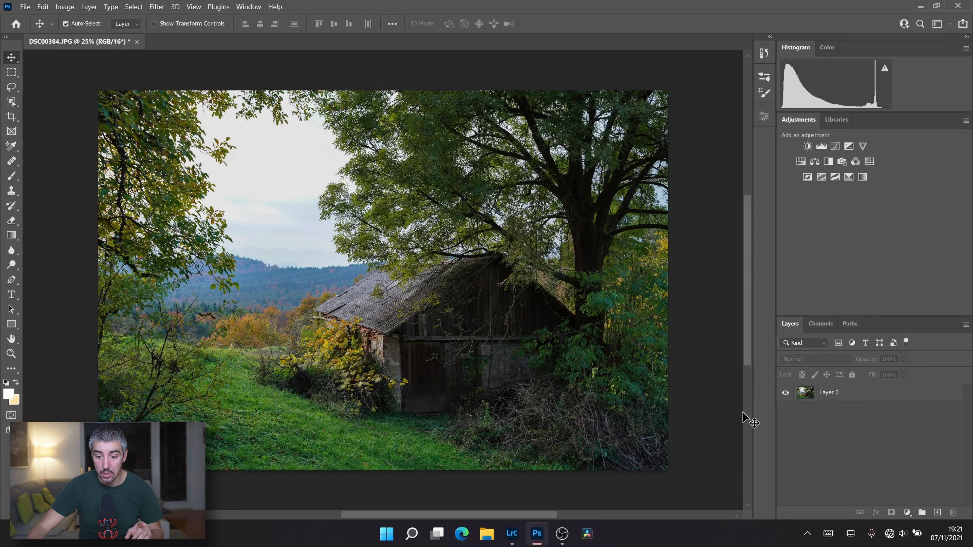
Step: Duplicate Layer 0 and convert the duplicate to a smart object
key(ctrl)
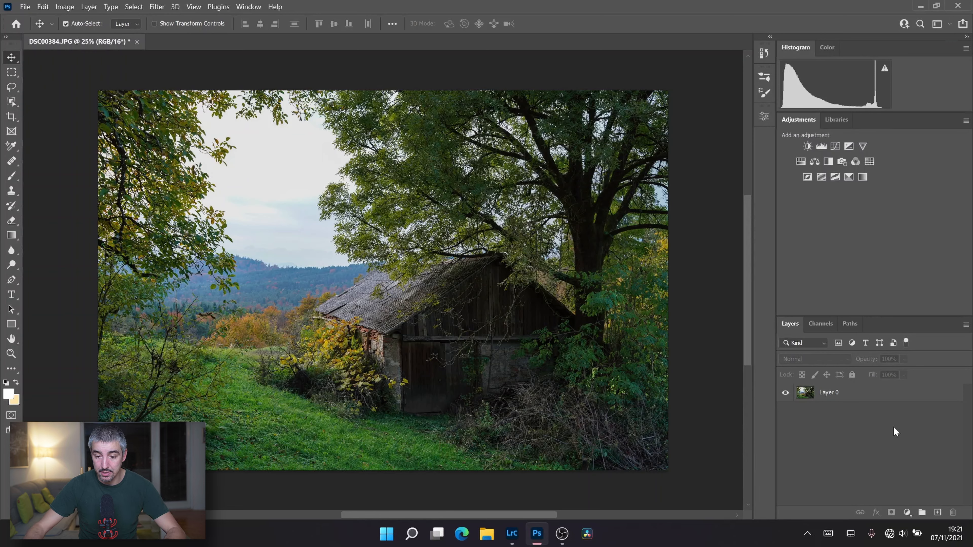
click(842, 398)
key(ctrl+j)
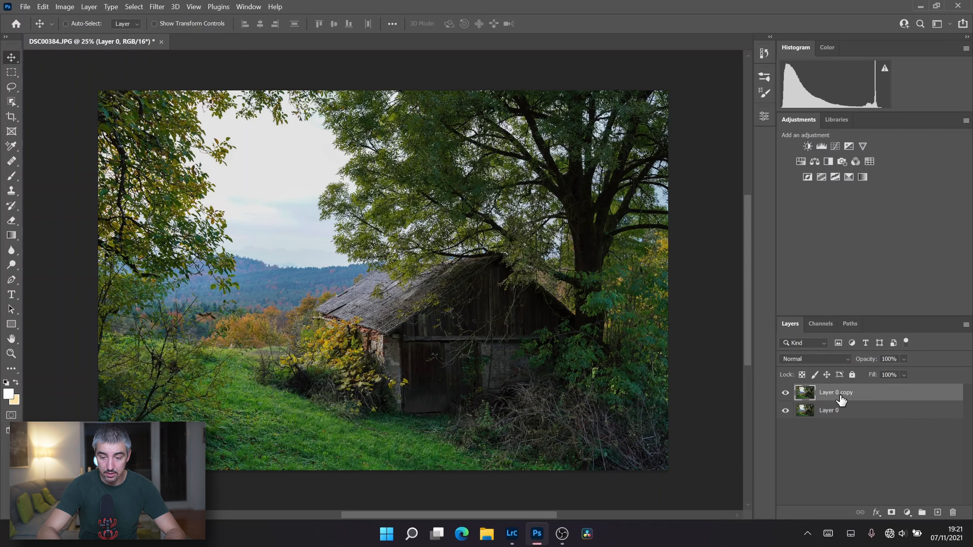
right_click(838, 395)
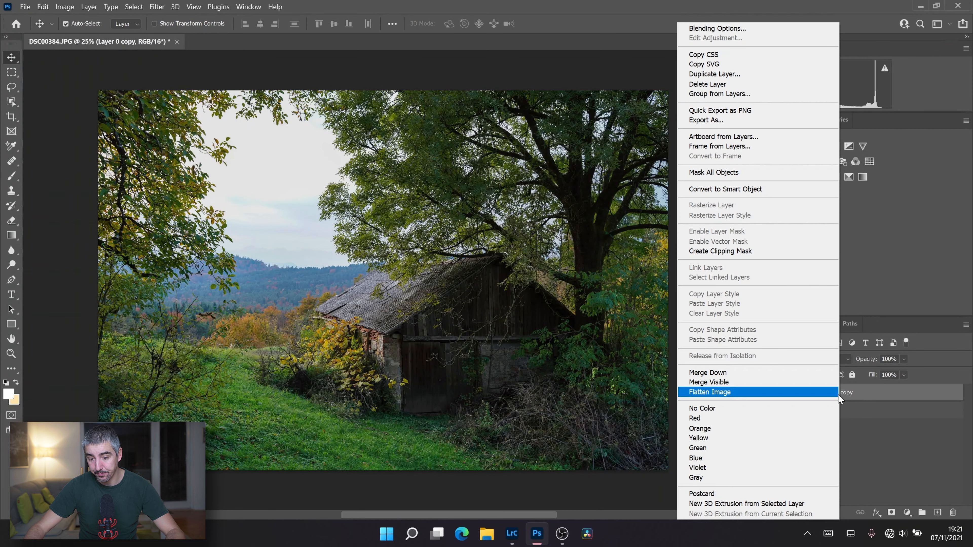
click(782, 194)
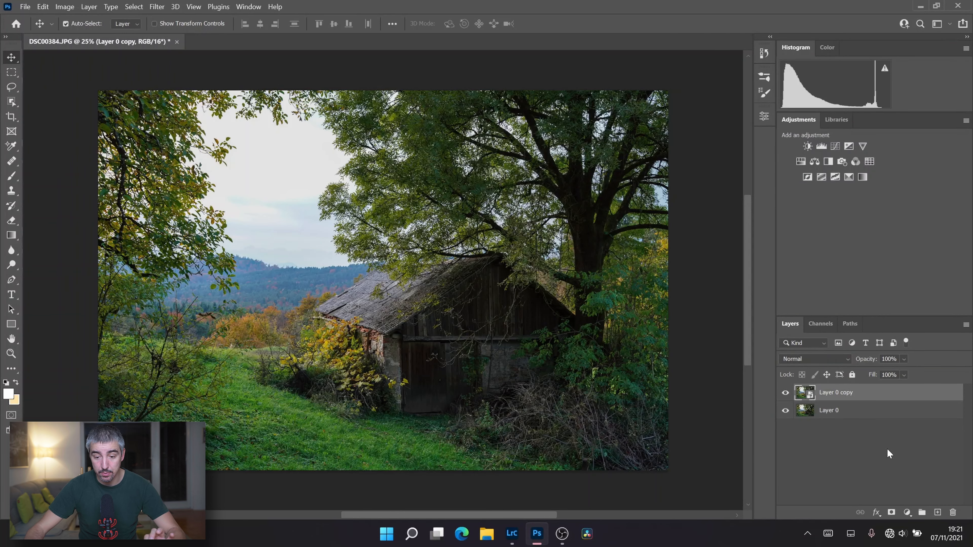
Step: Try a Zoom Radial Blur on the duplicate with amount 100, Draft quality and the centre near the image's upper-left corner, and undo it
scroll(356, 292, down, 3)
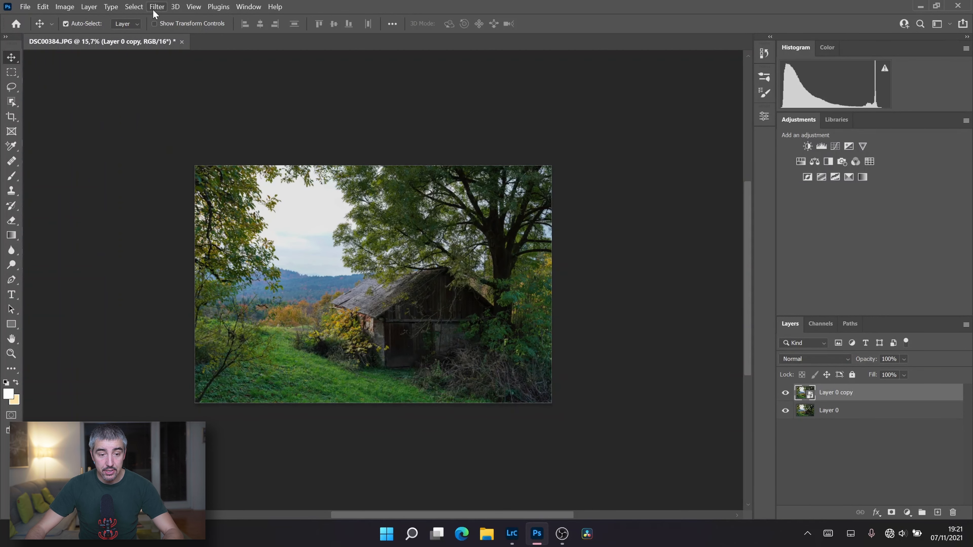
click(156, 7)
mouse_move(181, 140)
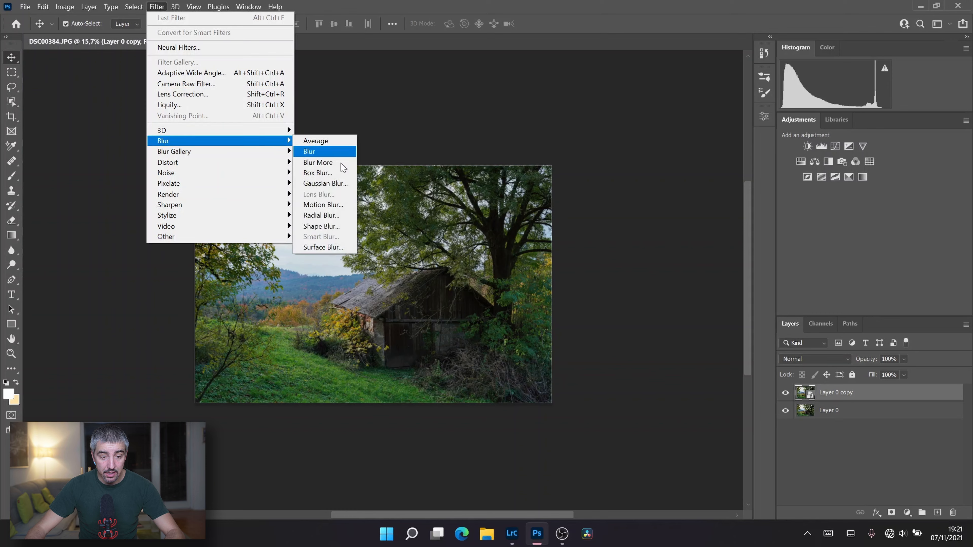
click(336, 216)
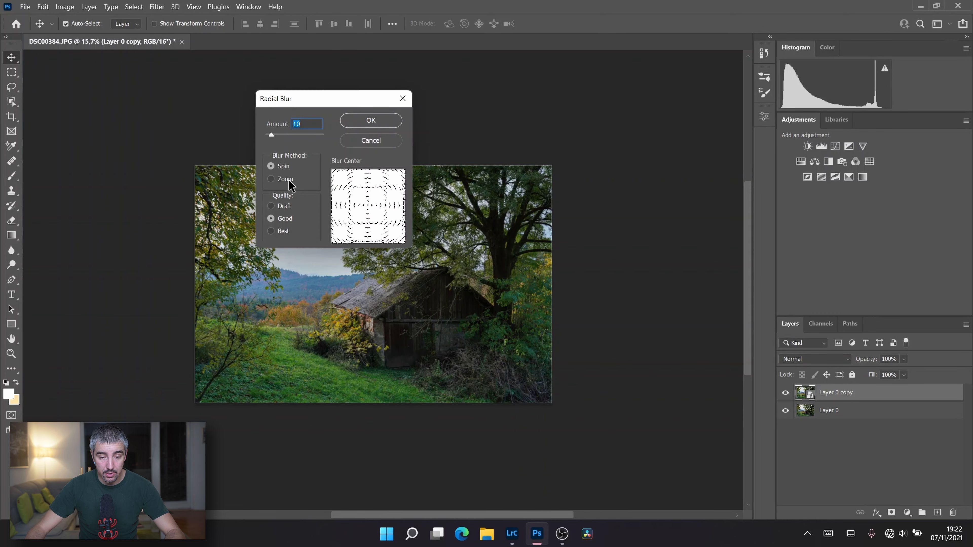
click(288, 180)
drag(277, 137, 338, 137)
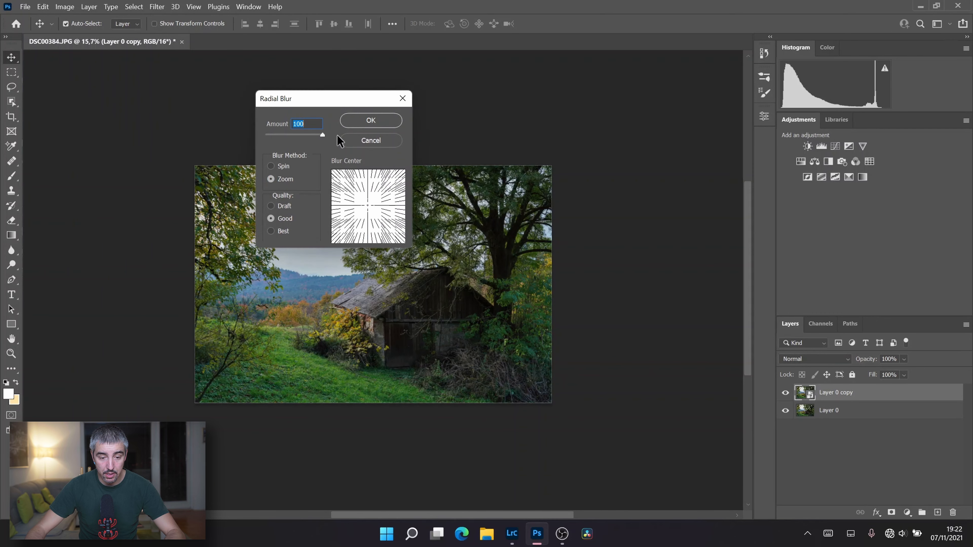
click(280, 202)
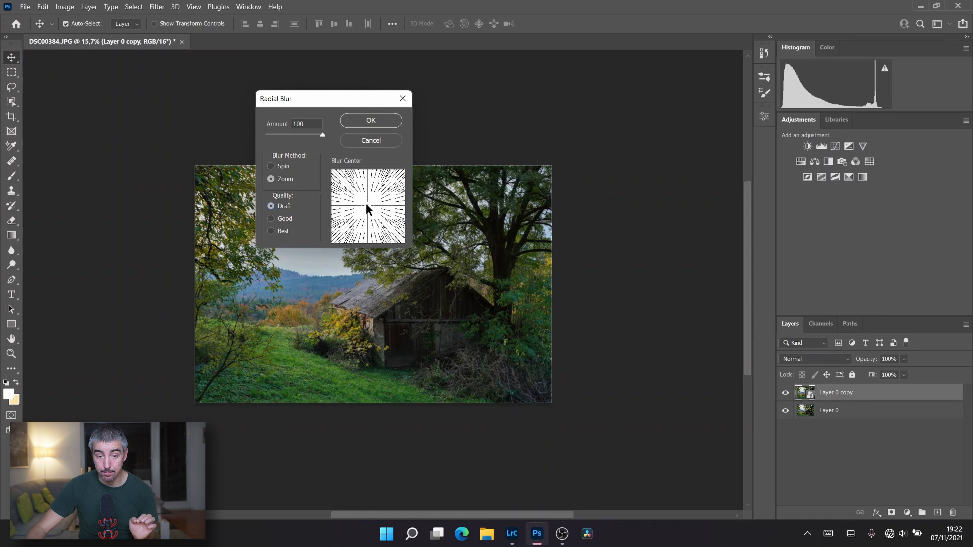
drag(366, 204, 336, 173)
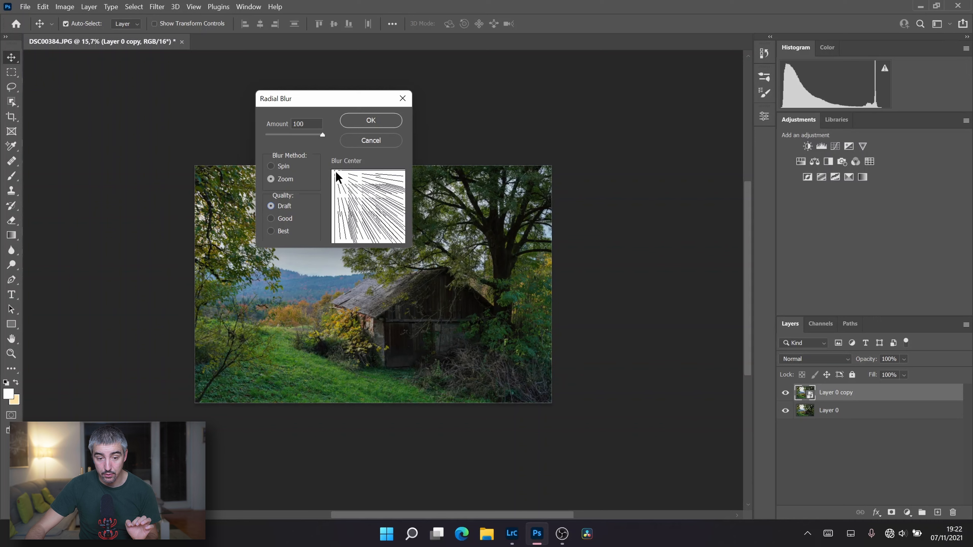
click(368, 121)
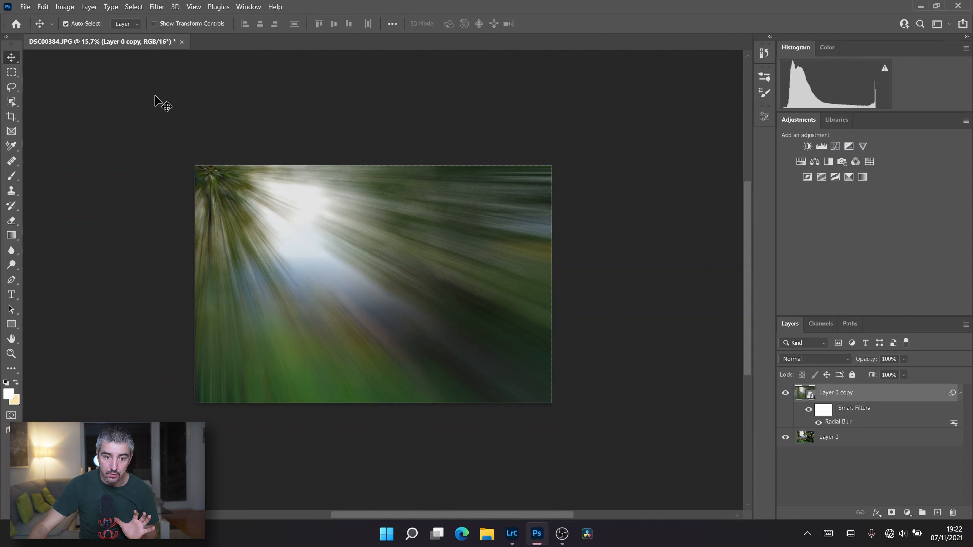
key(ctrl)
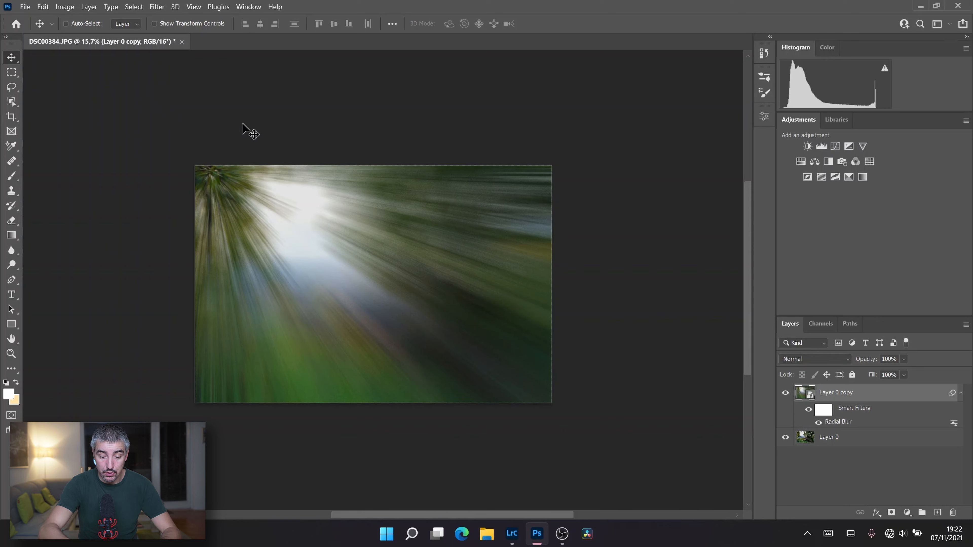
key(ctrl+z)
Step: Enlarge the canvas to 10000 by 10000 pixels around the photo and fit it in view
click(71, 10)
click(72, 91)
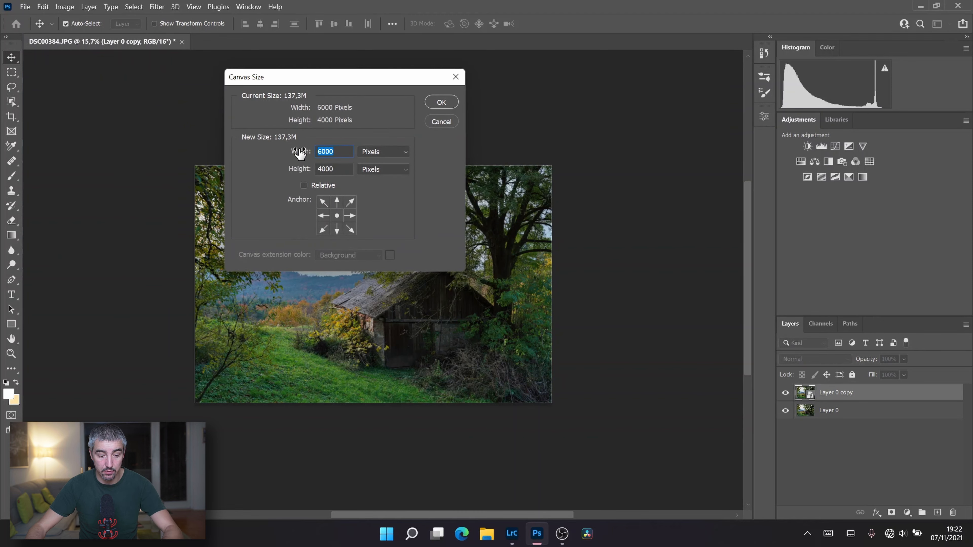
text(10000)
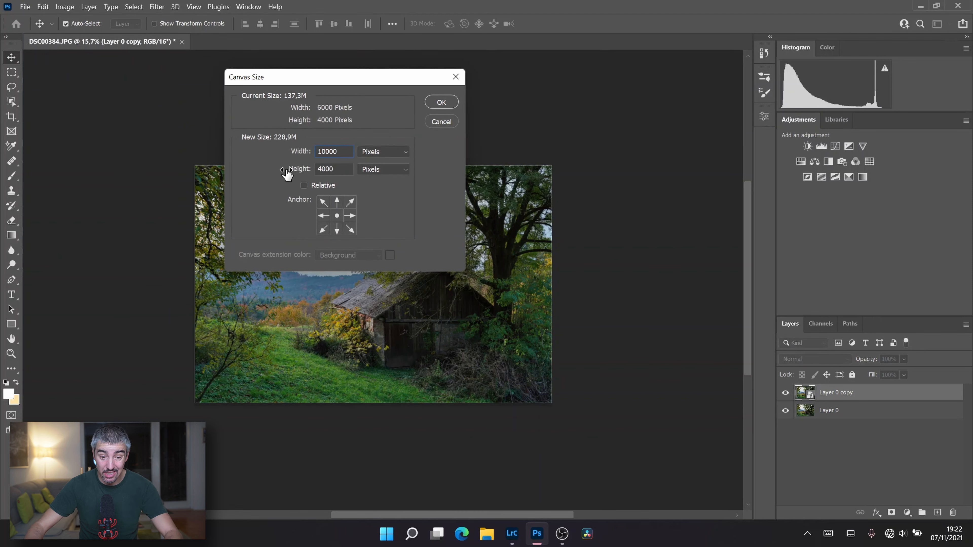
click(286, 169)
text(10000)
click(439, 102)
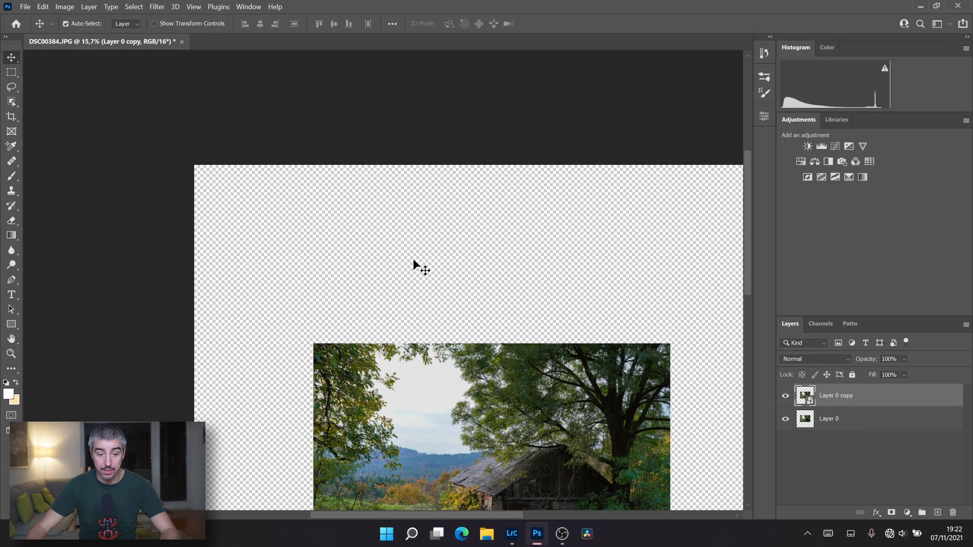
key(ctrl+0)
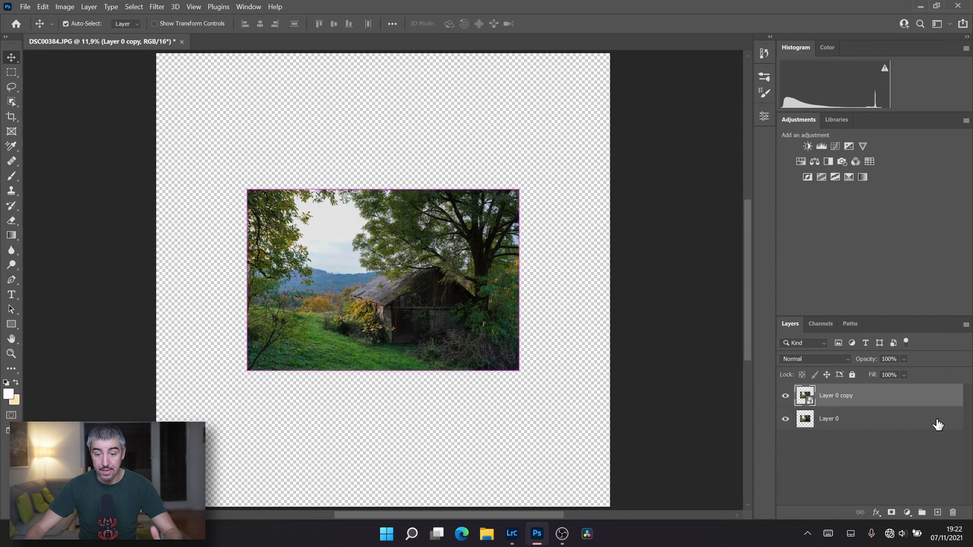
Step: Apply a Zoom Radial Blur of amount 100 to Layer 0 copy, with the blur centre toward the canvas's upper-left area
click(156, 7)
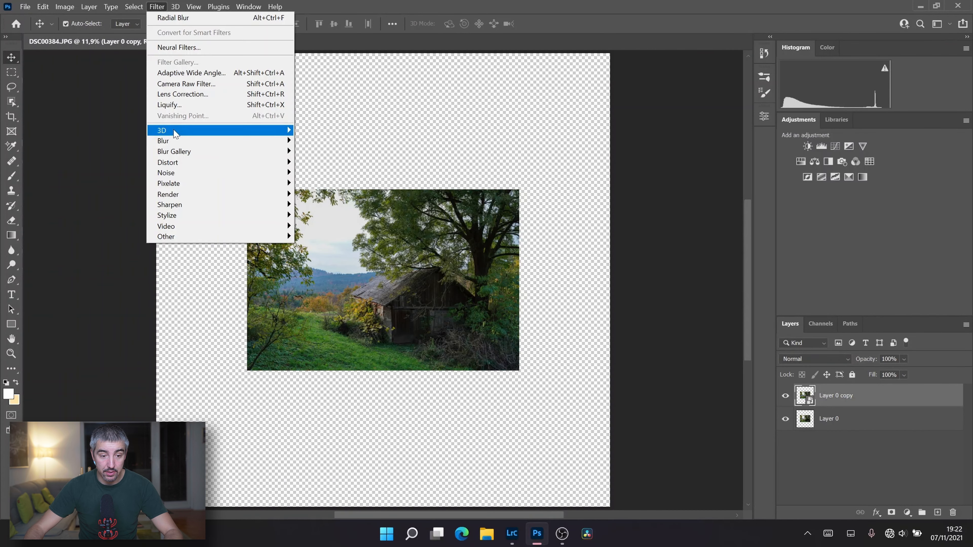
mouse_move(176, 141)
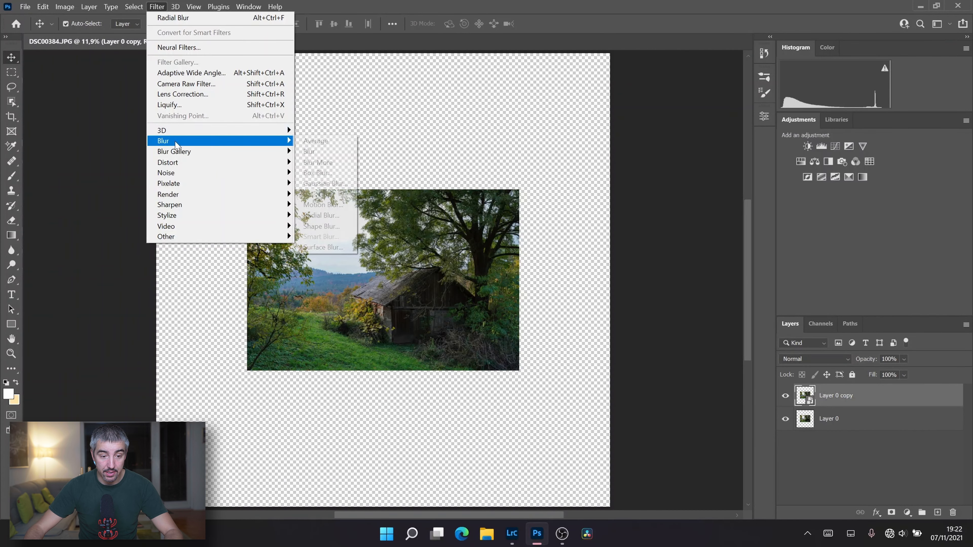
click(328, 218)
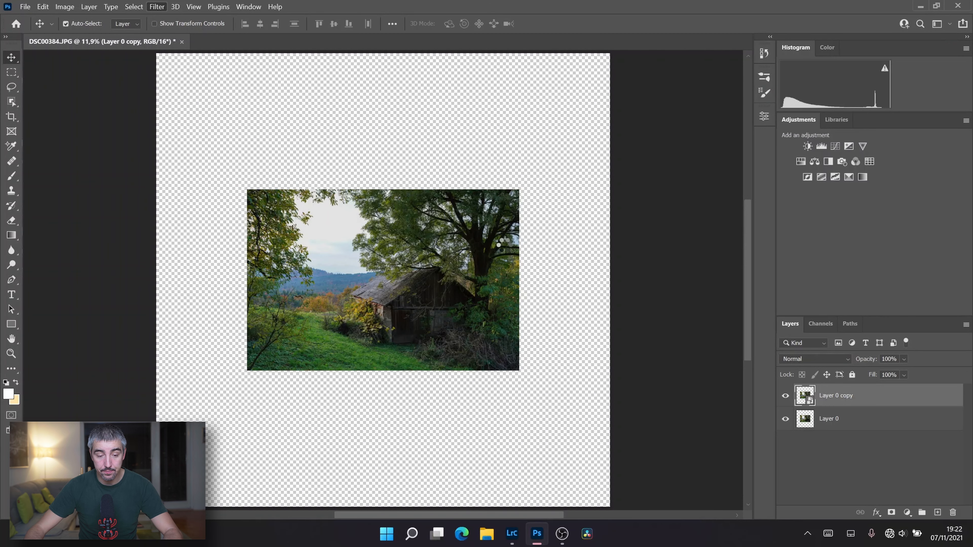
drag(341, 174, 329, 182)
click(371, 121)
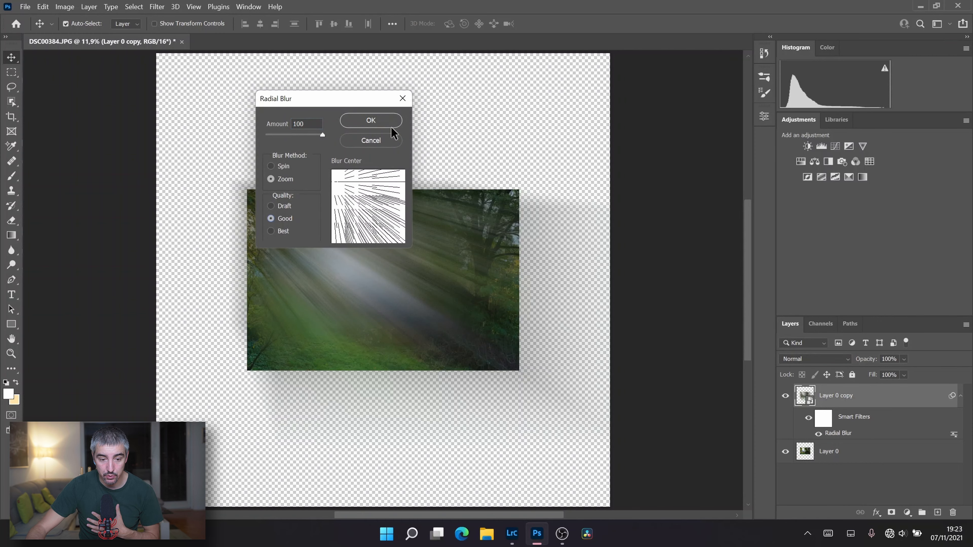
Step: Run the Zoom Radial Blur at amount 100 and Good quality on Layer 0 copy, and rasterize the layer
click(383, 121)
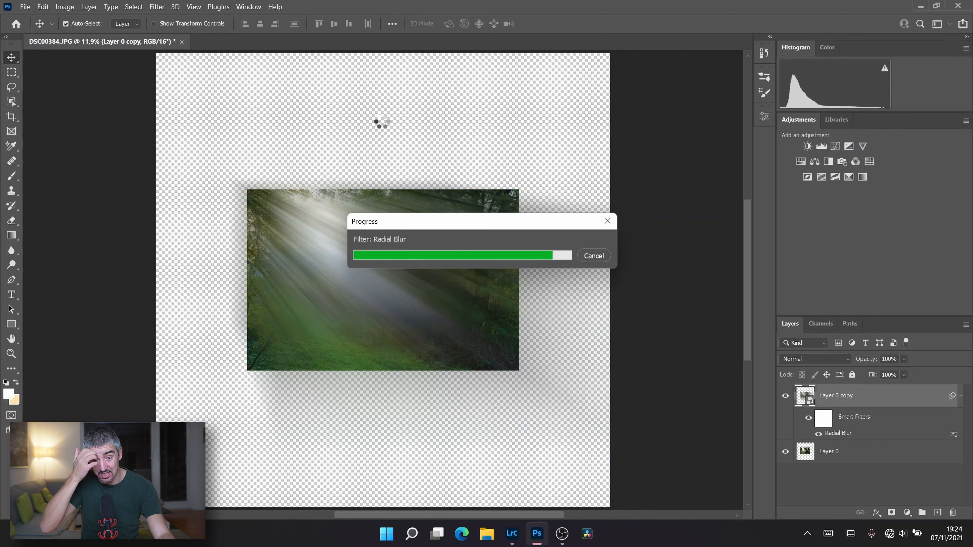
right_click(892, 399)
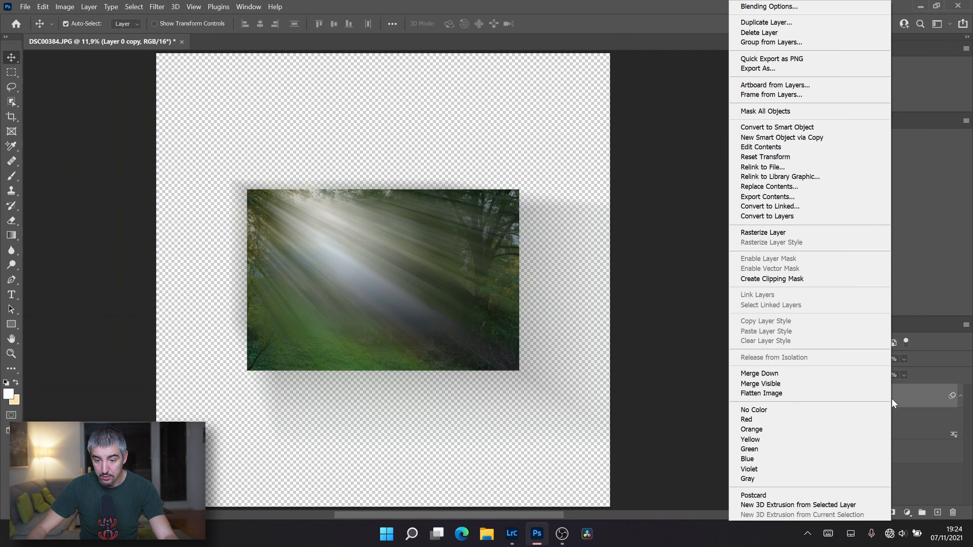
click(819, 231)
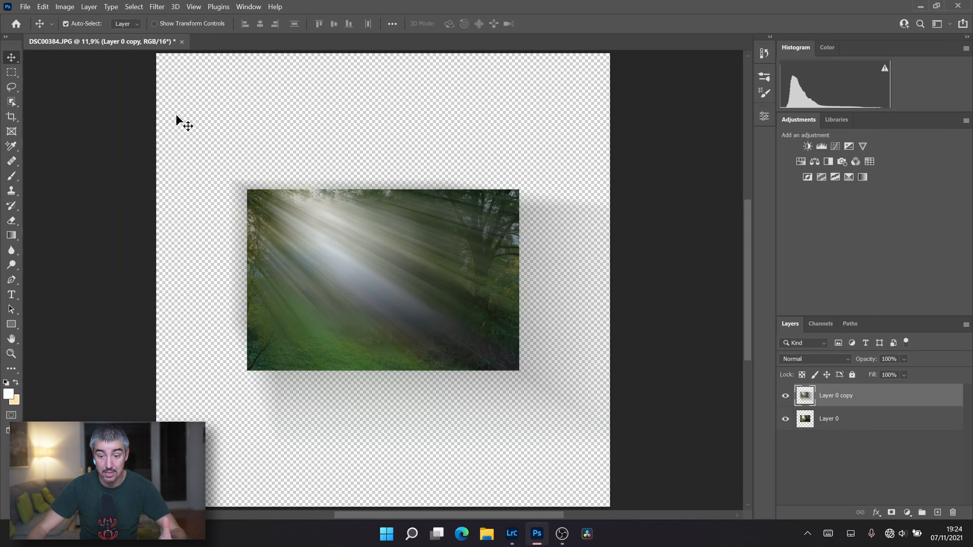
Step: Crop the canvas back to the photo's edges at 6000 by 4000 px
click(11, 117)
drag(159, 57, 201, 121)
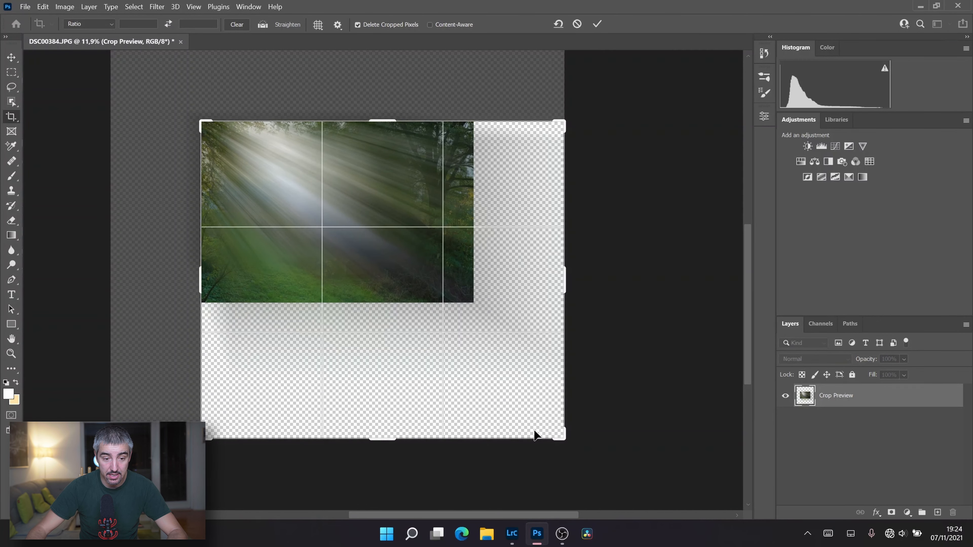
drag(560, 435, 513, 387)
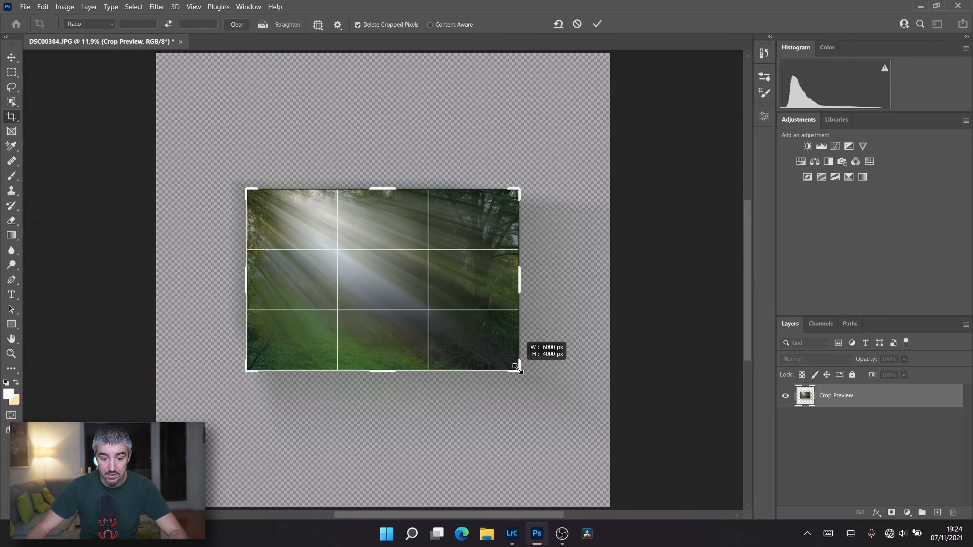
click(597, 24)
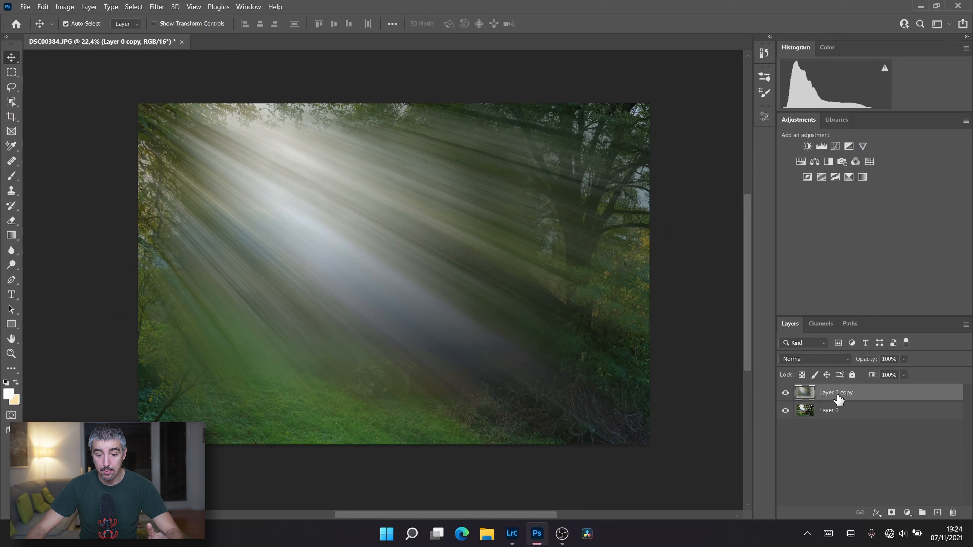
Step: Apply a Gaussian Blur with a 40-pixel radius to Layer 0 copy to soften the rays
click(156, 7)
mouse_move(174, 145)
click(325, 183)
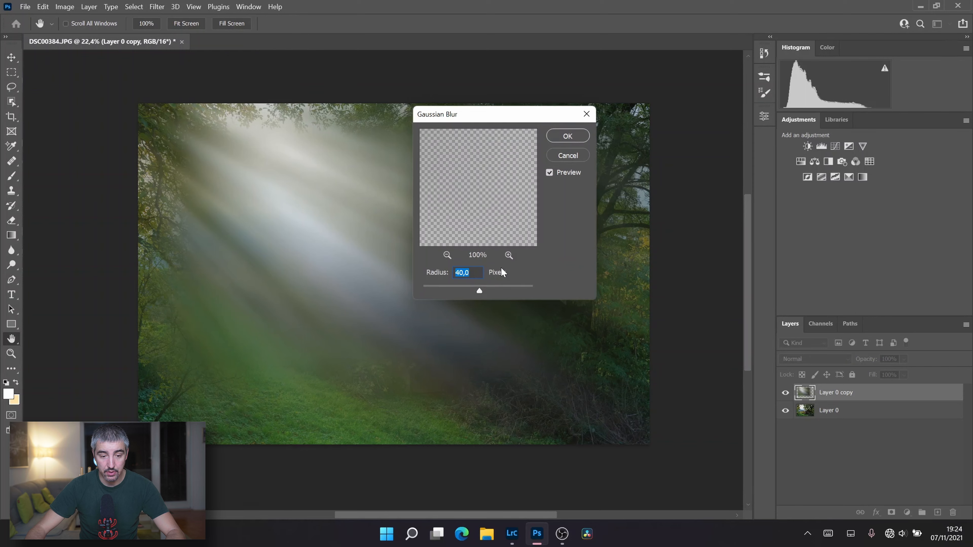
text(30)
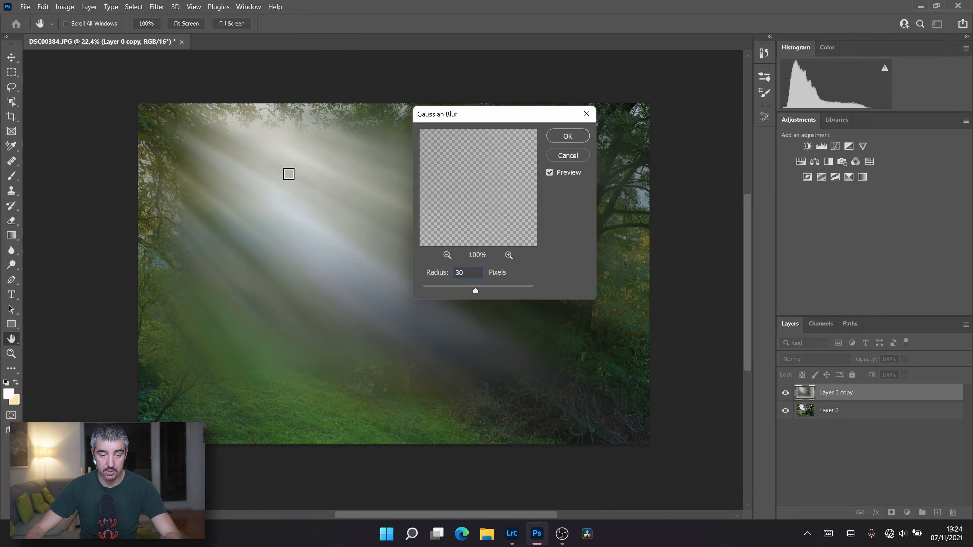
key(BackSpace)
key(BackSpace)
text(40)
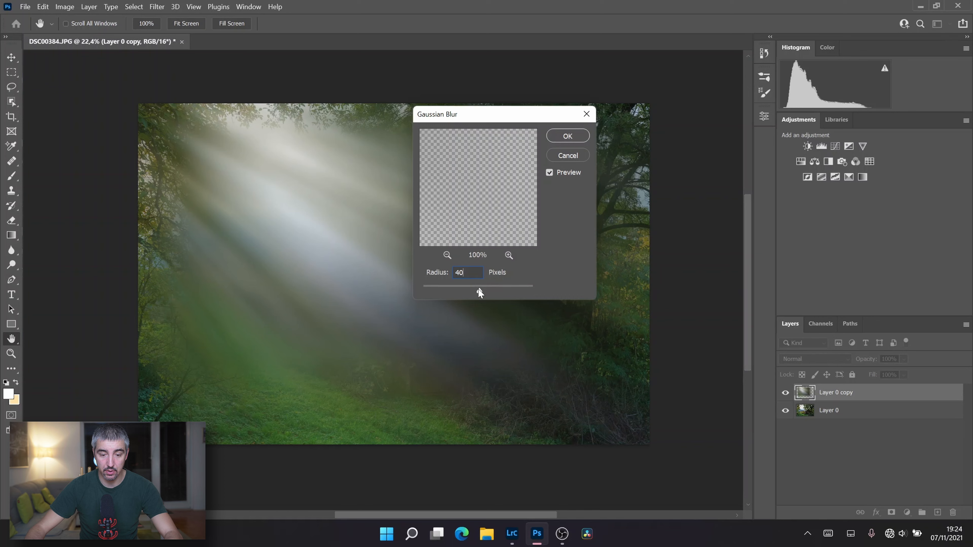
drag(397, 288, 394, 287)
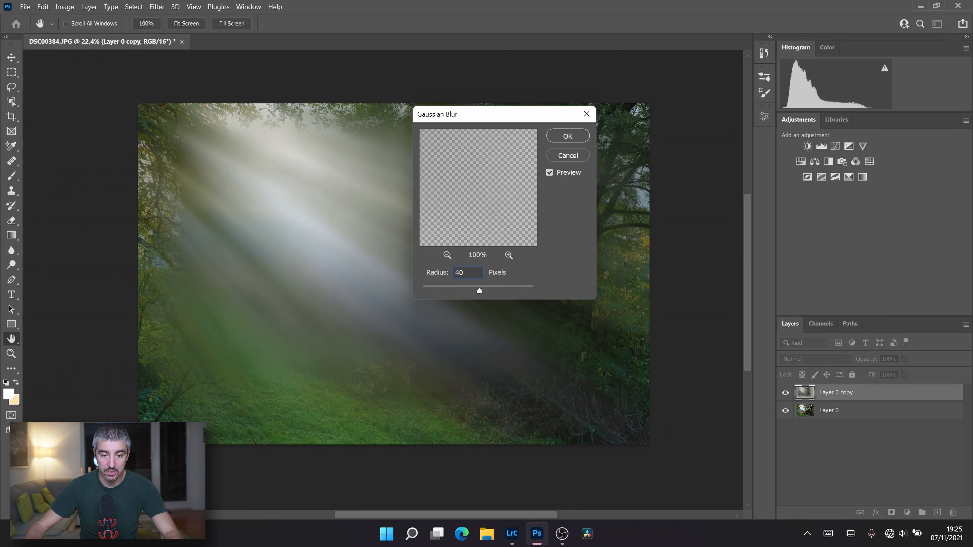
click(566, 136)
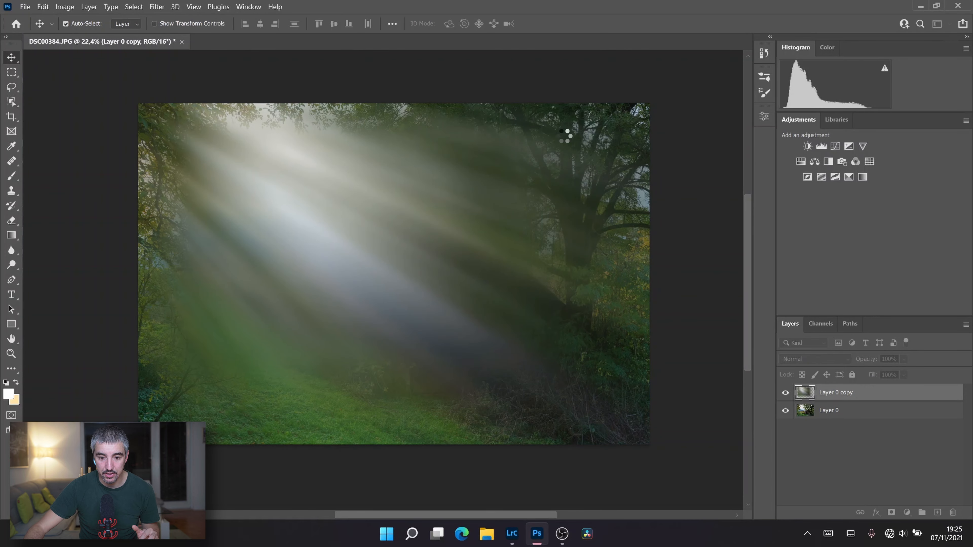
Step: Change the blend mode of Layer 0 copy to Screen in its layer style
double_click(928, 400)
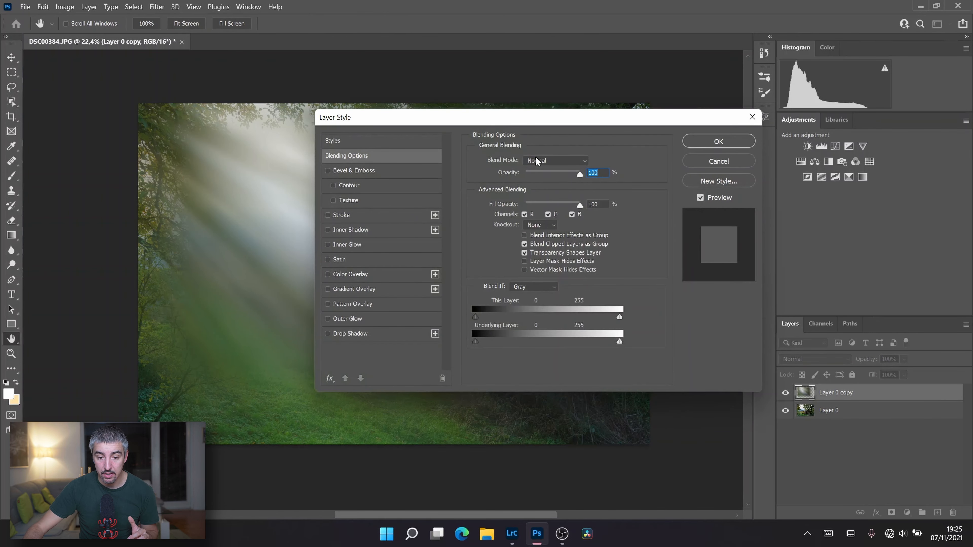
click(544, 160)
click(543, 258)
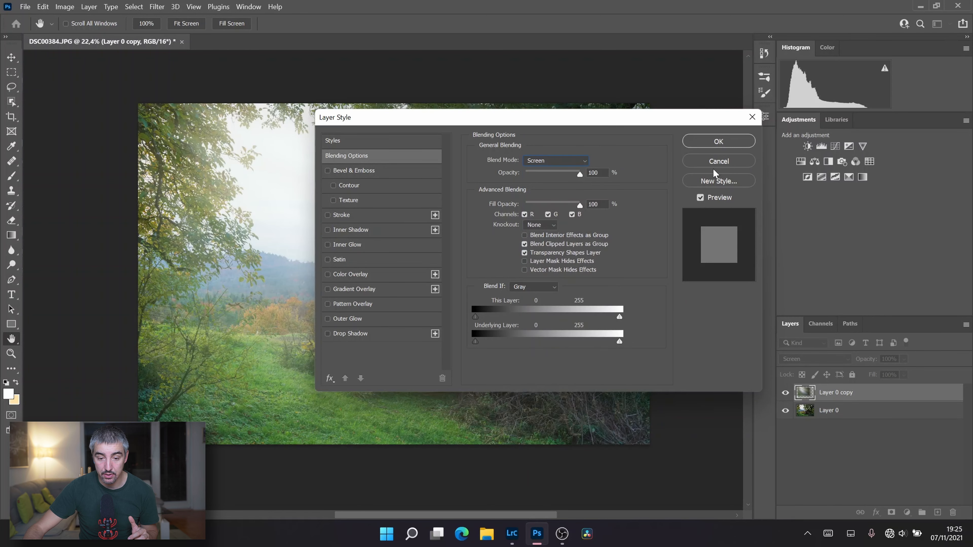
click(719, 141)
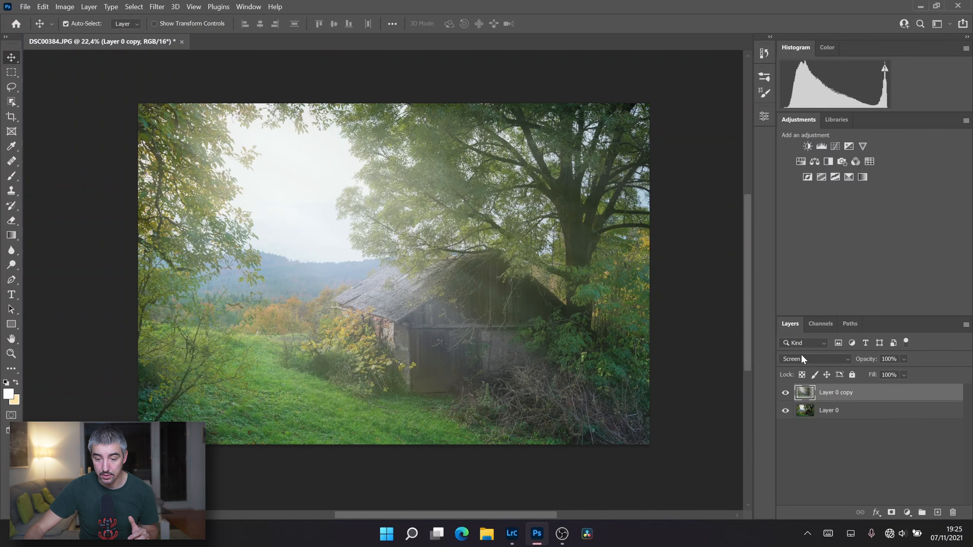
Step: Split the black This Layer slider of Layer 0 copy's Blend If to 0 / 71 and compare the image with and without the layer
double_click(935, 399)
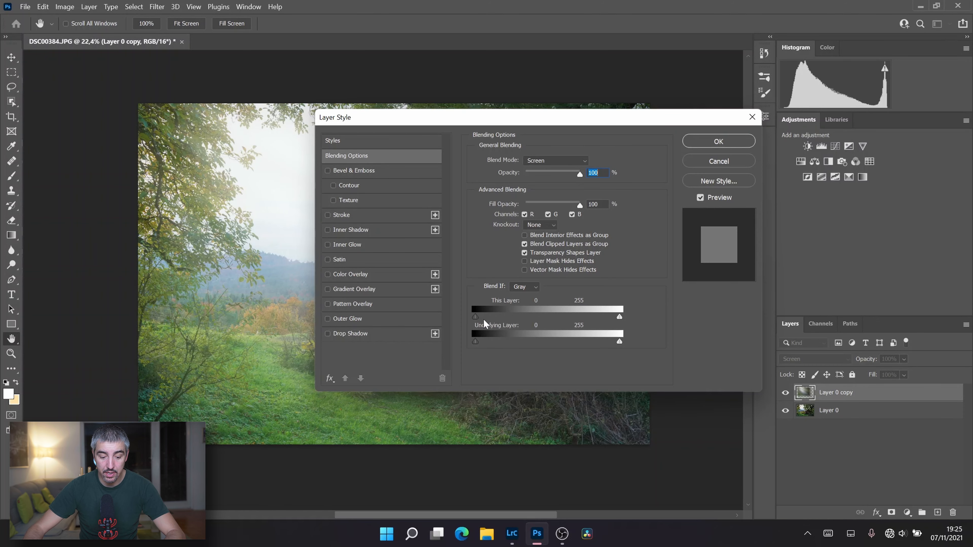
drag(501, 318, 507, 317)
drag(565, 124, 843, 77)
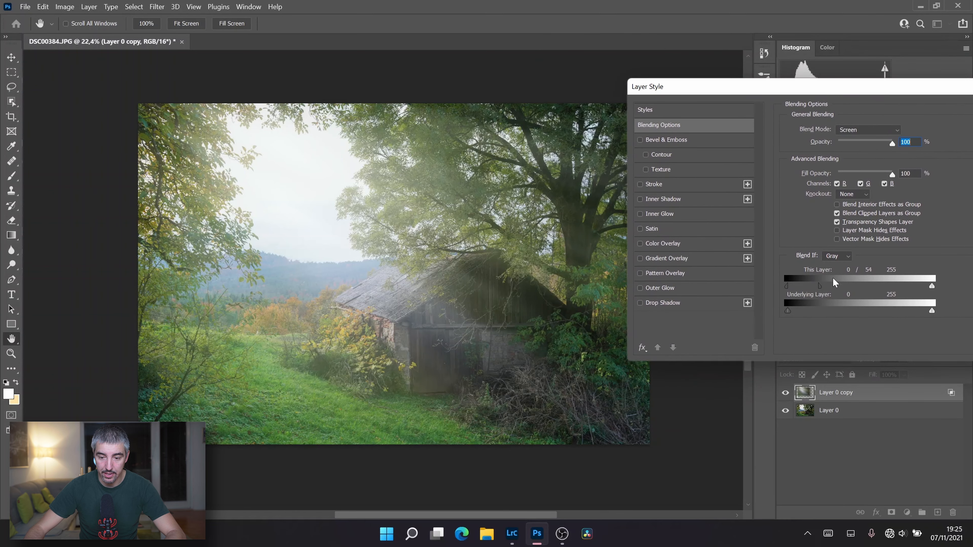
mouse_move(821, 288)
mouse_down()
mouse_move(857, 290)
mouse_move(825, 293)
mouse_up()
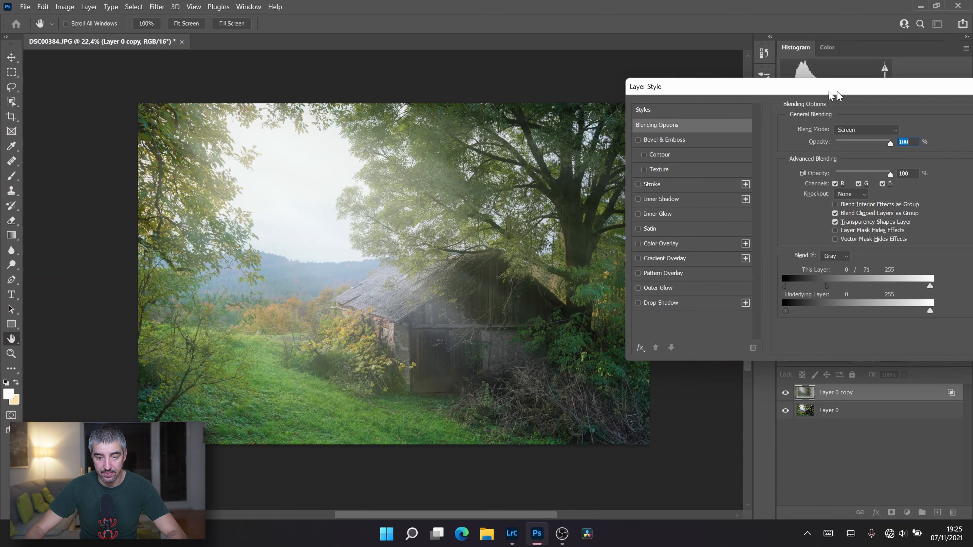
drag(843, 91, 538, 87)
click(740, 99)
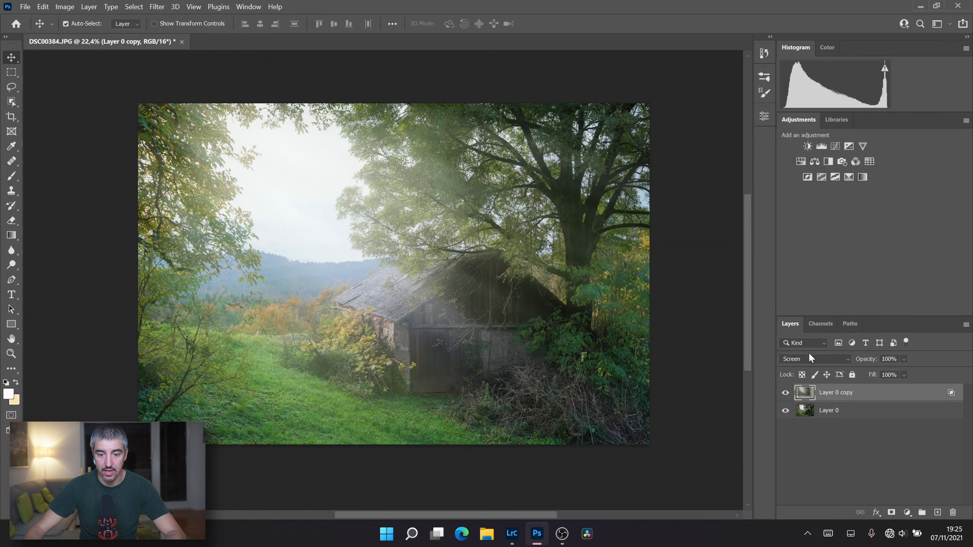
click(786, 393)
click(785, 393)
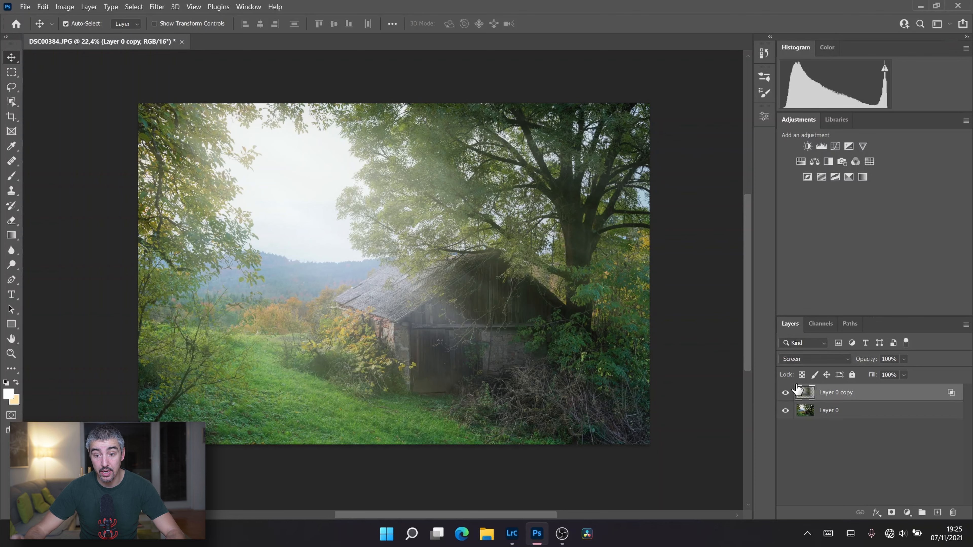
Step: Add a layer mask to Layer 0 copy and invert it to black
click(892, 512)
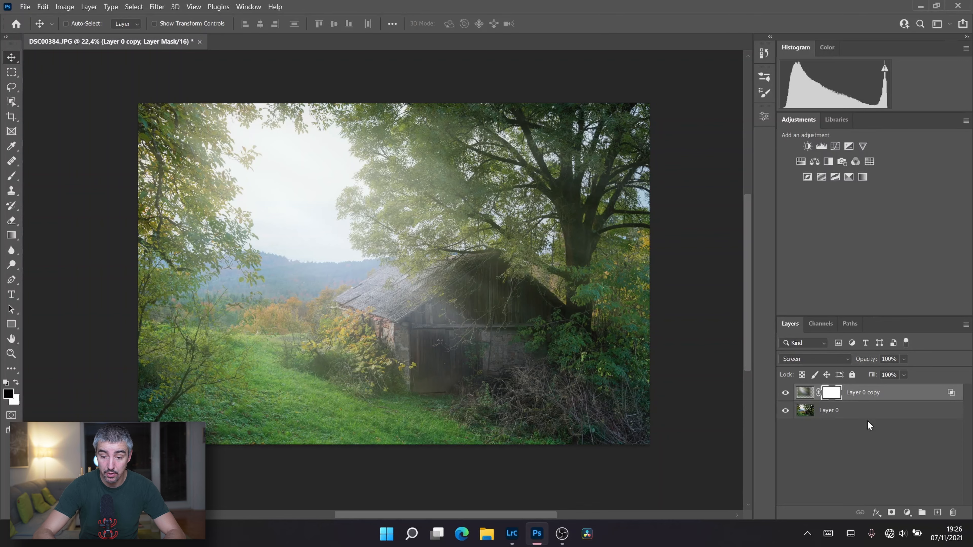
key(ctrl+i)
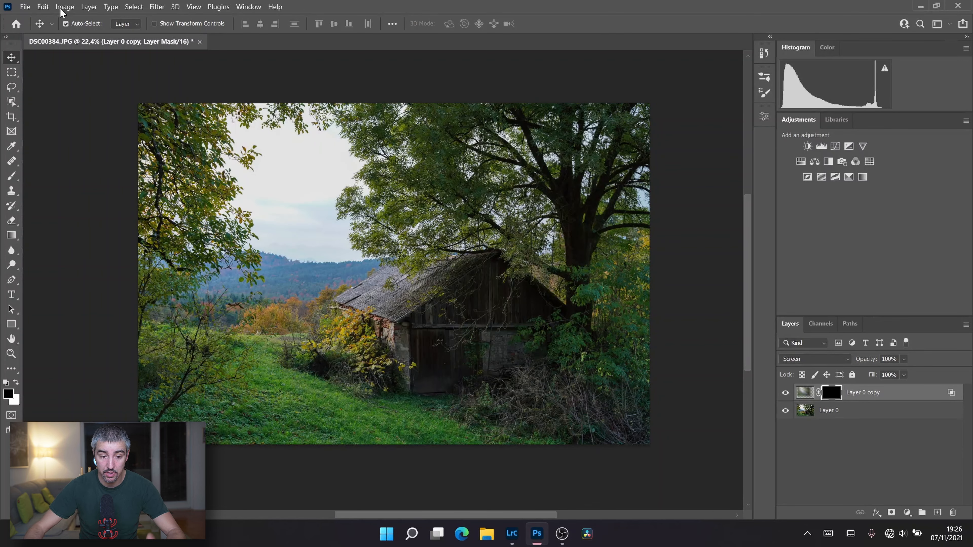
Step: Set up the Gradient tool as a radial gradient with the foreground-to-transparent preset from Basics and white as the foreground colour
click(11, 235)
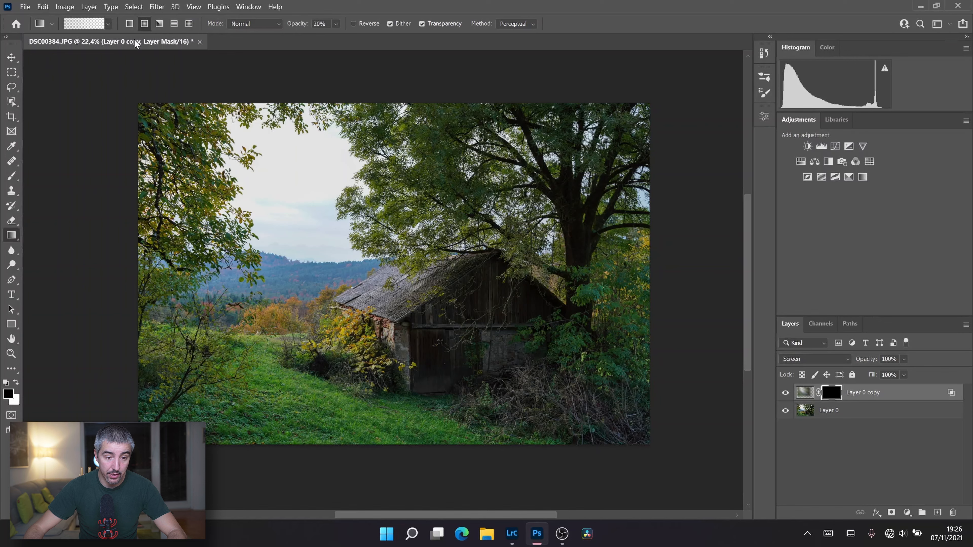
click(145, 25)
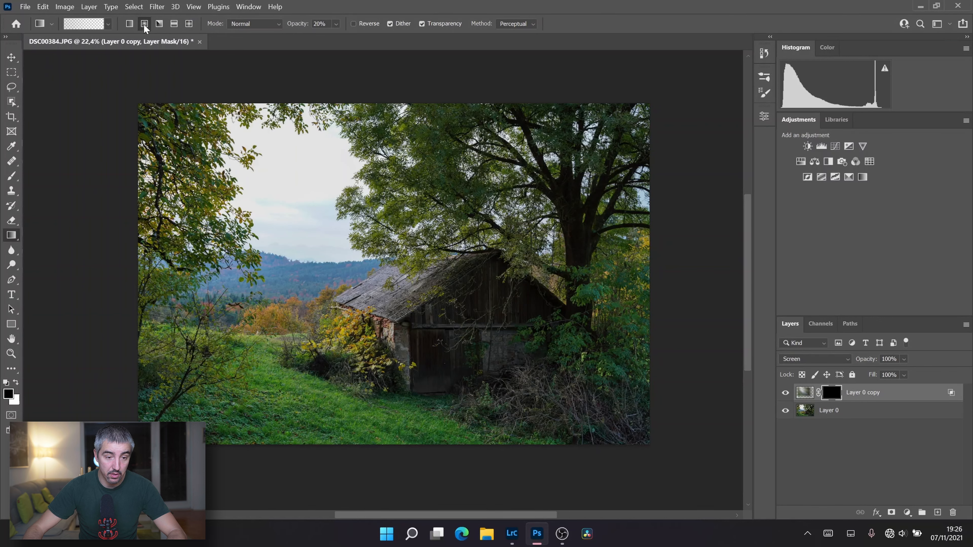
click(109, 24)
click(25, 45)
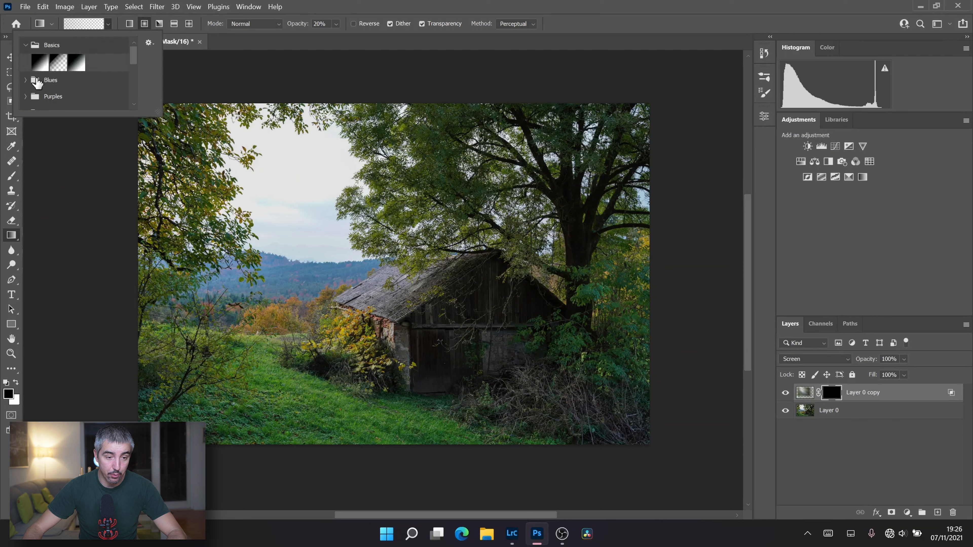
click(64, 70)
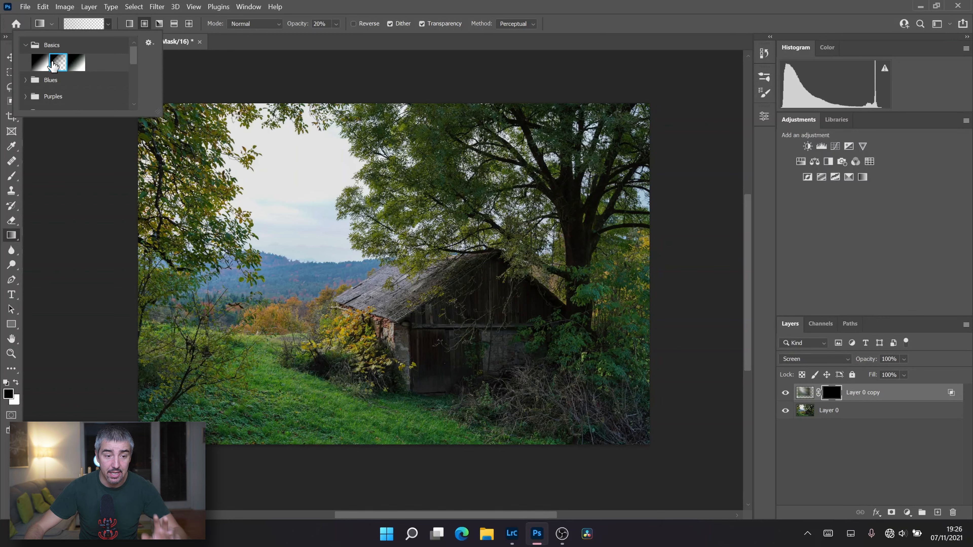
click(108, 25)
key(x)
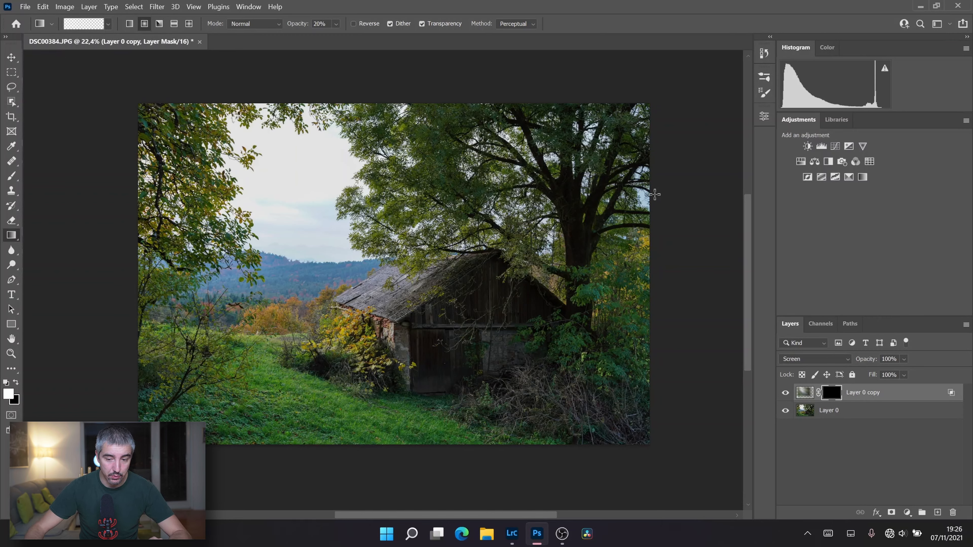
right_click(484, 179)
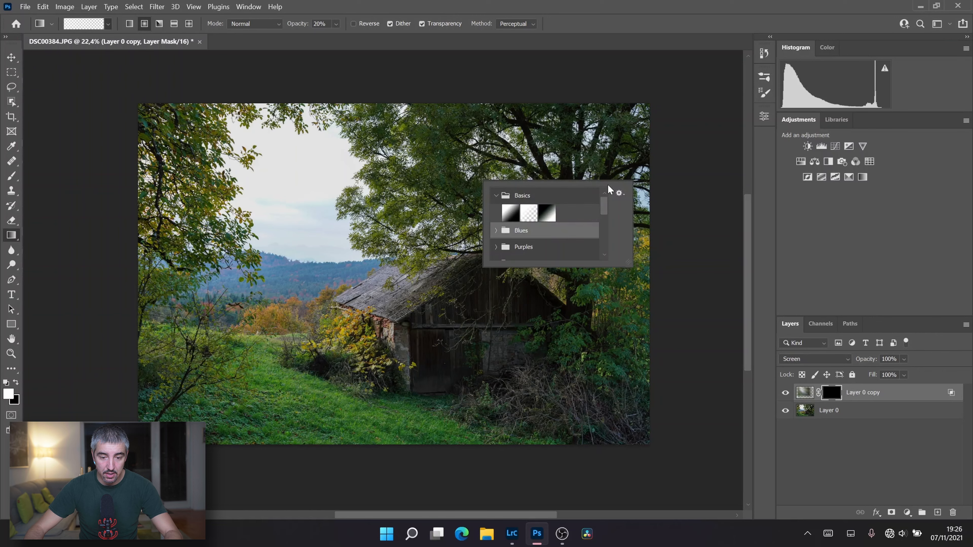
key(Escape)
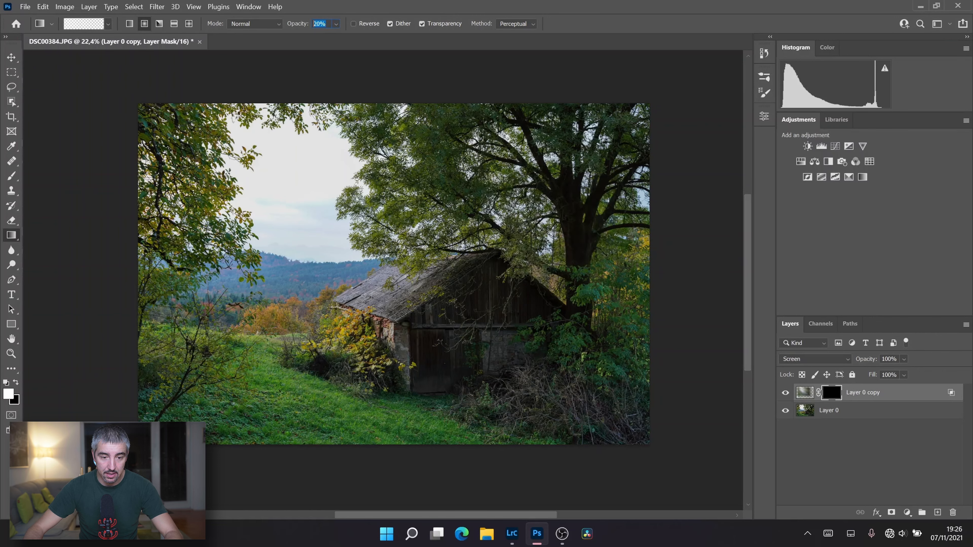
Step: Paint overlapping white radial gradients at 20% opacity on the mask to reveal the light across the sky, trees, hut and grass
drag(223, 120, 341, 200)
drag(282, 146, 409, 230)
drag(336, 210, 430, 274)
drag(336, 265, 453, 319)
drag(379, 264, 511, 337)
drag(297, 214, 428, 273)
drag(328, 186, 440, 185)
drag(333, 143, 463, 156)
drag(255, 214, 191, 262)
drag(245, 186, 195, 222)
drag(206, 118, 138, 117)
drag(192, 123, 132, 121)
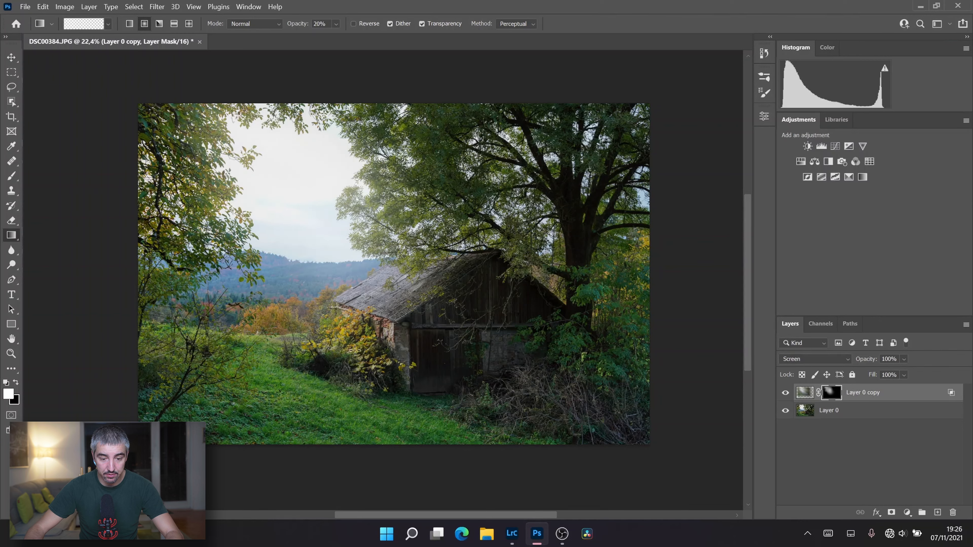
drag(330, 118, 265, 116)
mouse_move(411, 300)
mouse_down()
mouse_move(451, 338)
mouse_move(598, 409)
mouse_up()
drag(432, 201, 370, 142)
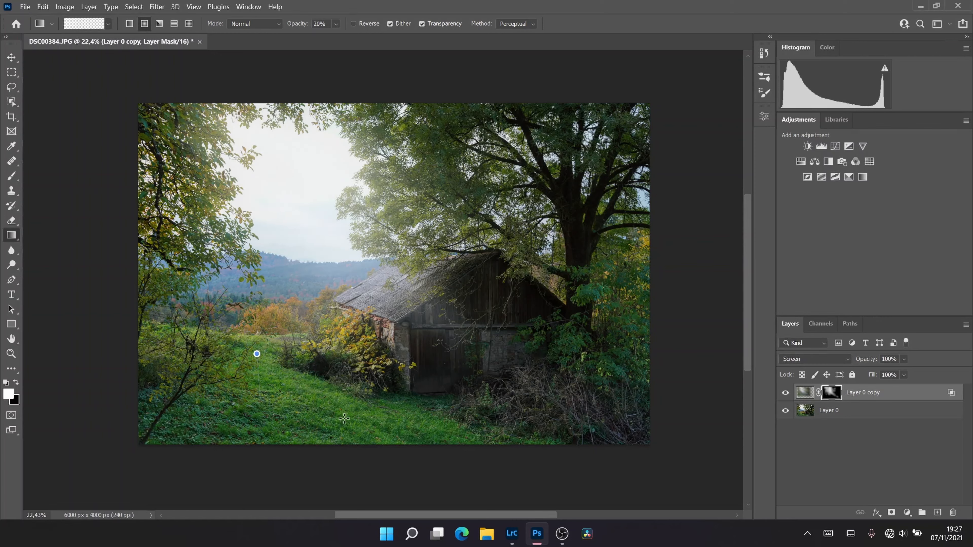
drag(501, 432, 562, 490)
drag(260, 187, 236, 177)
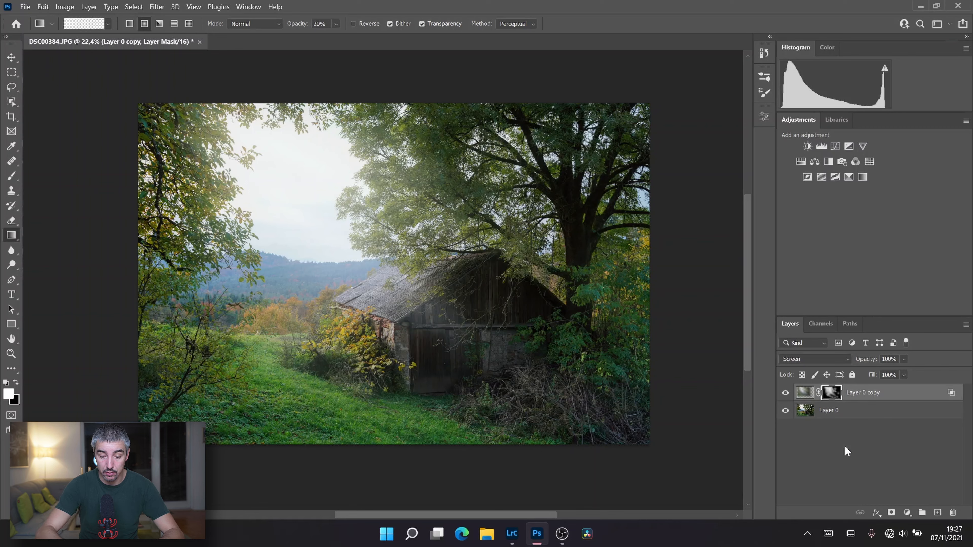
Step: Duplicate the masked light layer twice, group all three copies, and compare the image with and without the group
key(ctrl+j)
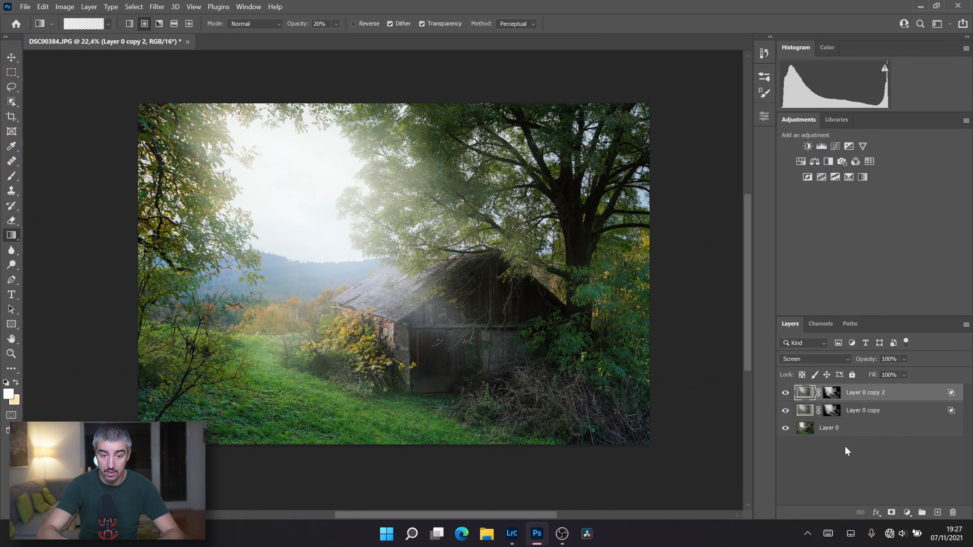
key(ctrl+j)
shift+click(885, 427)
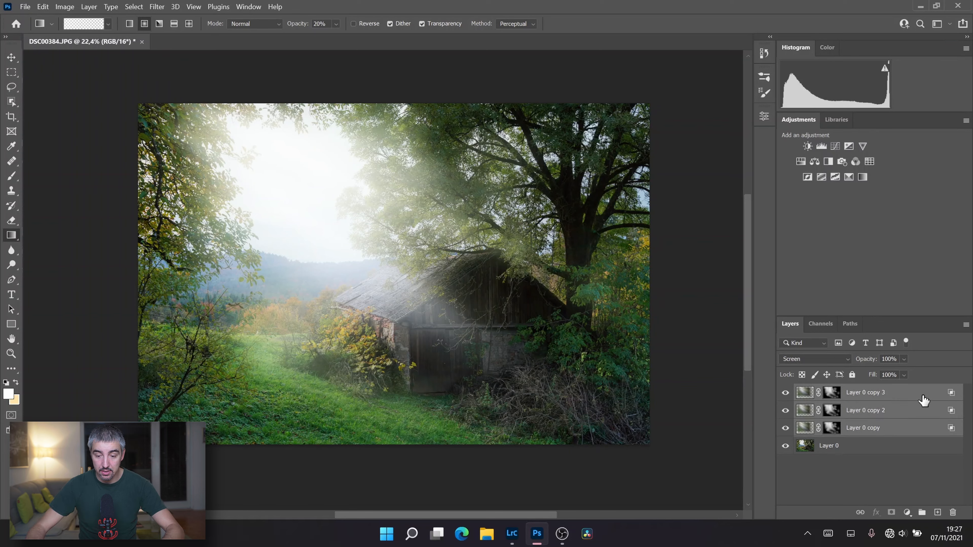
key(ctrl+g)
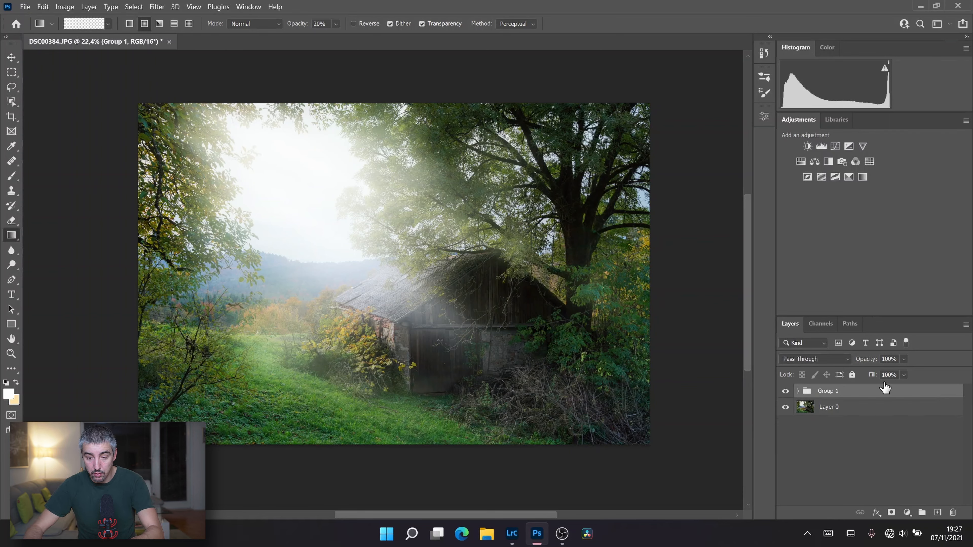
click(786, 391)
click(786, 391)
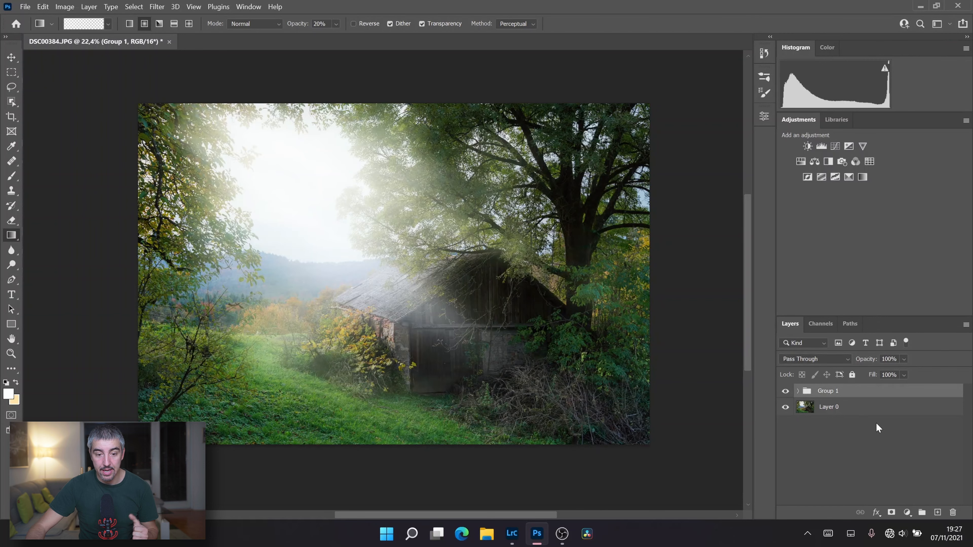
Step: Mask Group 1, paint black radial gradients at 10% opacity over the bright sky to soften the glow, and compare with the group hidden
click(892, 513)
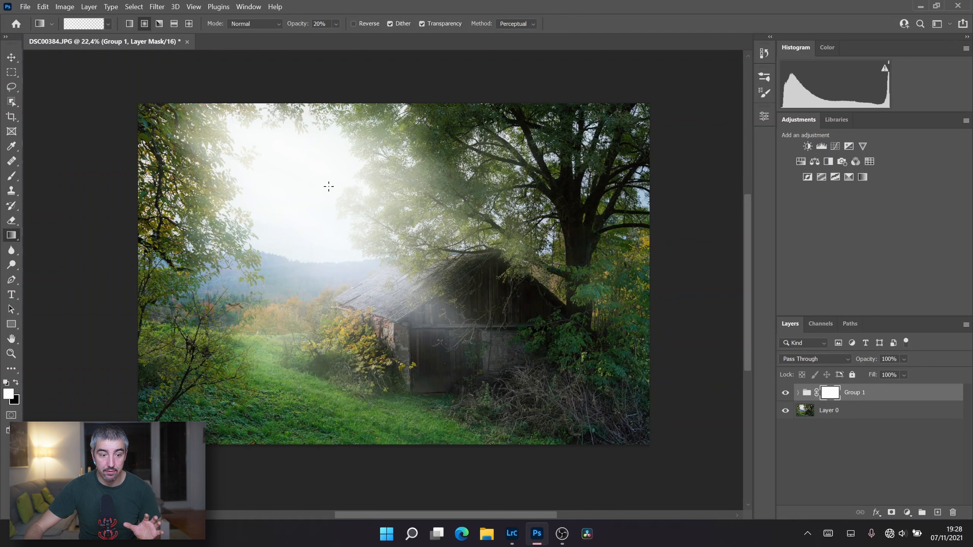
click(16, 382)
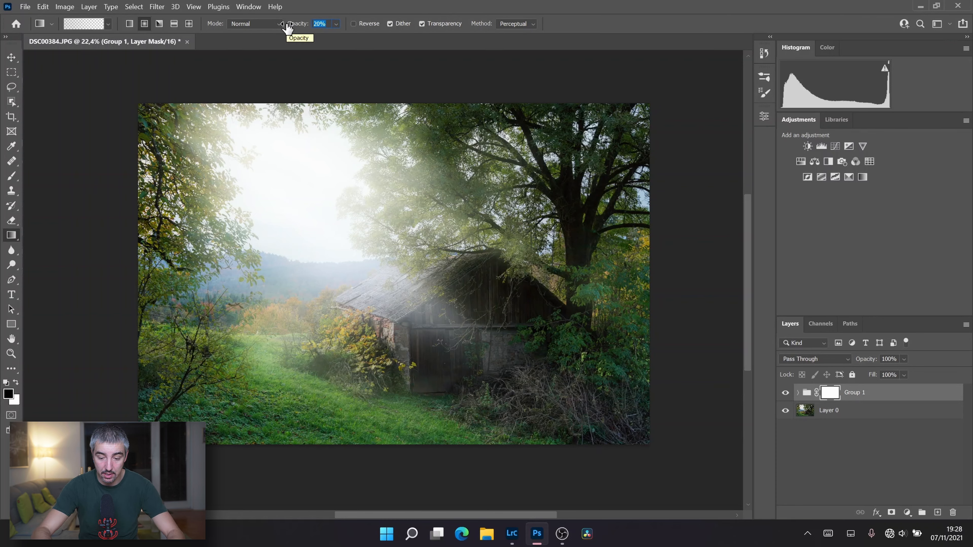
text(10)
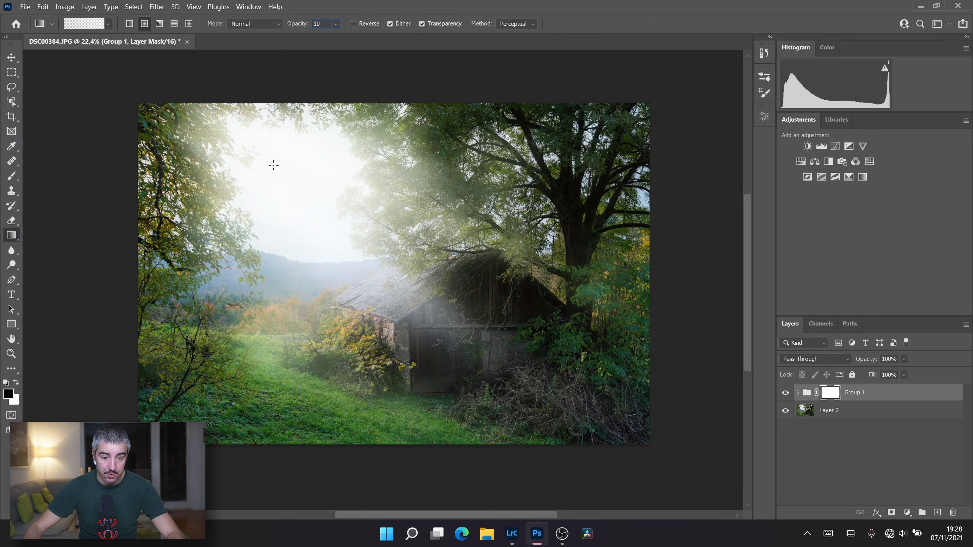
drag(264, 138, 388, 142)
drag(290, 170, 229, 197)
drag(293, 200, 428, 203)
drag(361, 164, 408, 155)
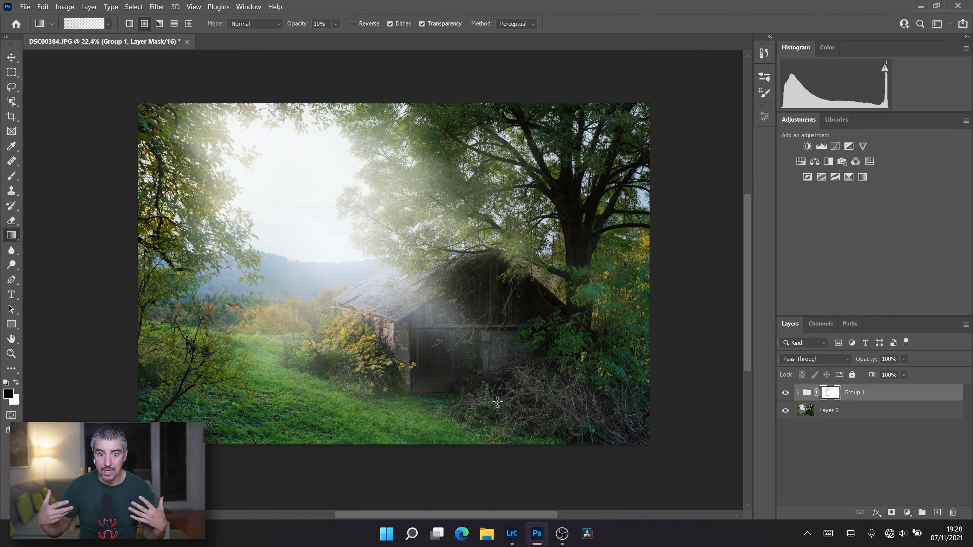
click(785, 393)
click(785, 393)
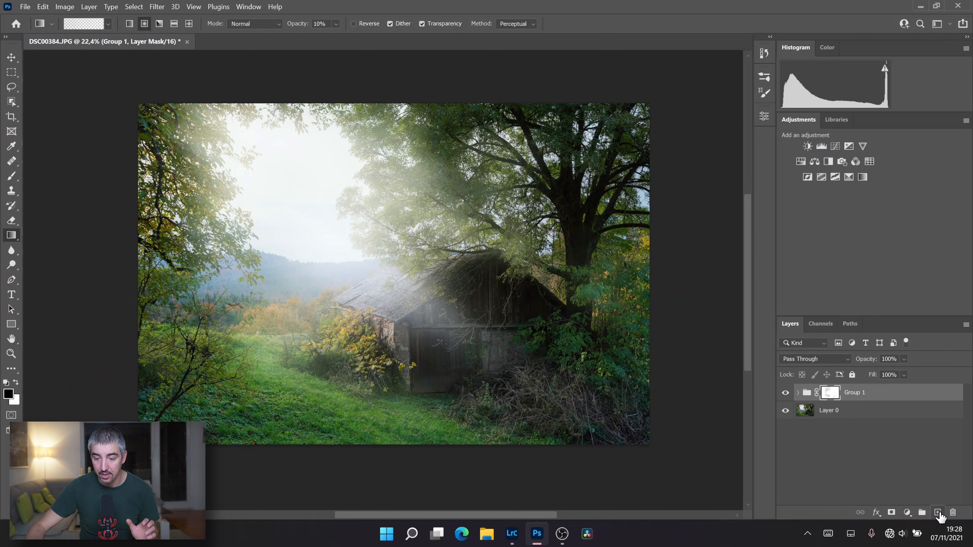
Step: Create a new empty layer above Group 1 and set its blend mode to Overlay
click(938, 514)
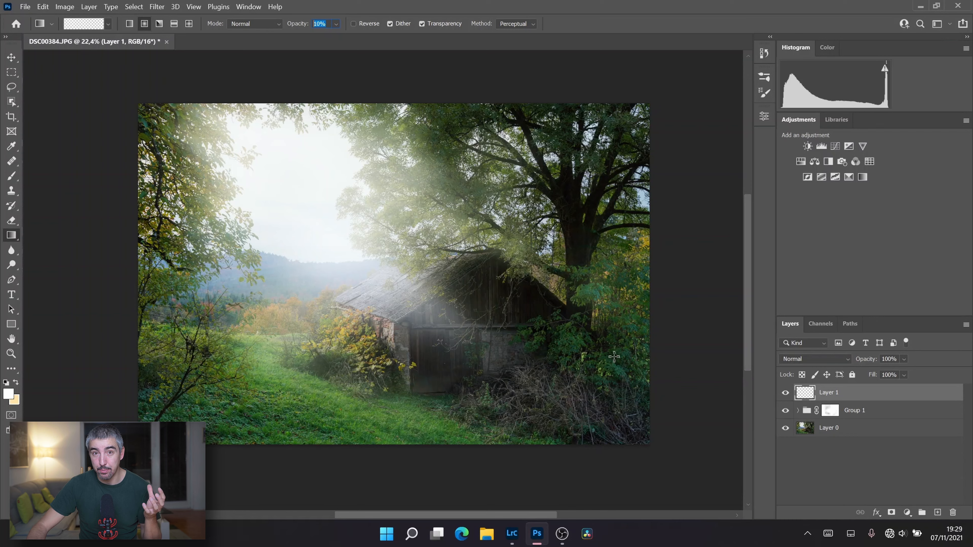
click(800, 360)
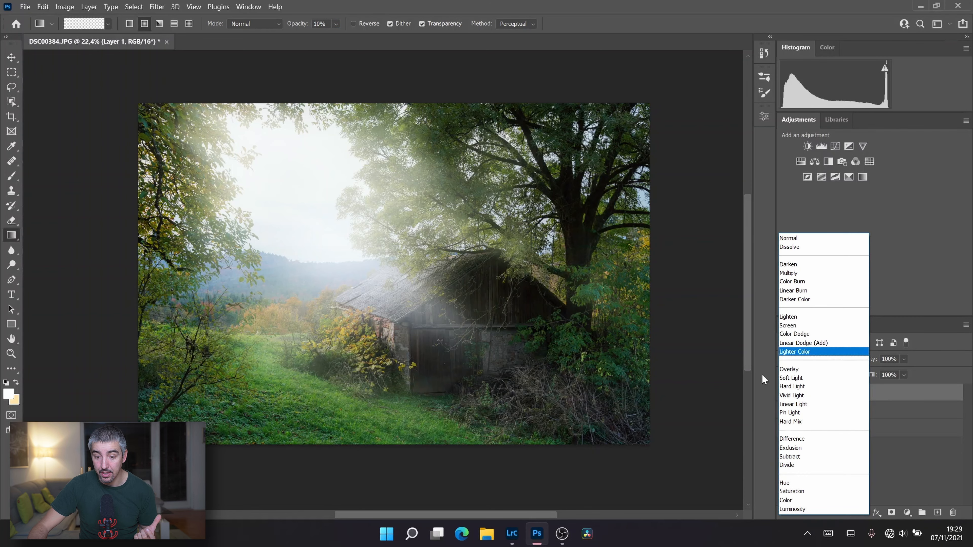
click(792, 369)
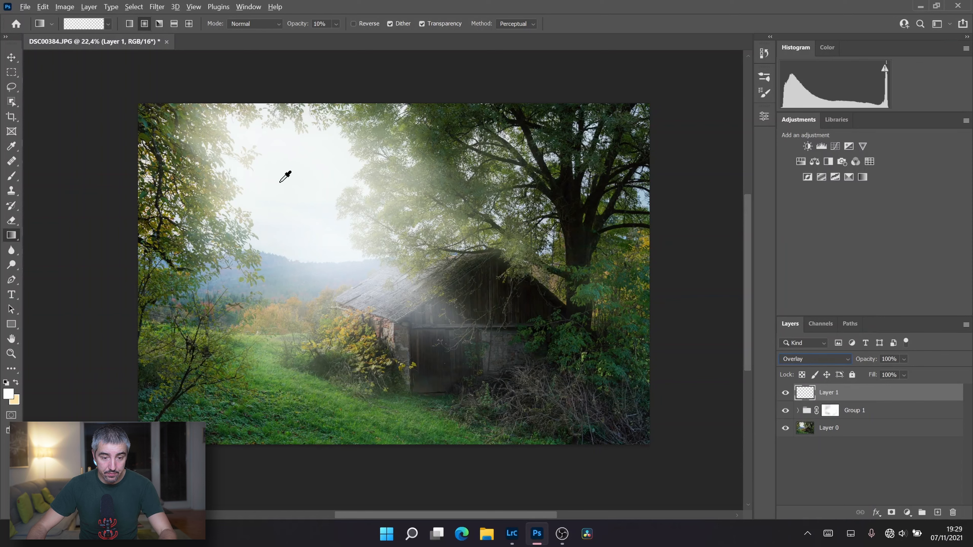
Step: Sample a warm tone from the autumn bushes, lighten it to pale yellow-orange for tinting the light, and compare the image with Layer 1 hidden
alt+click(280, 171)
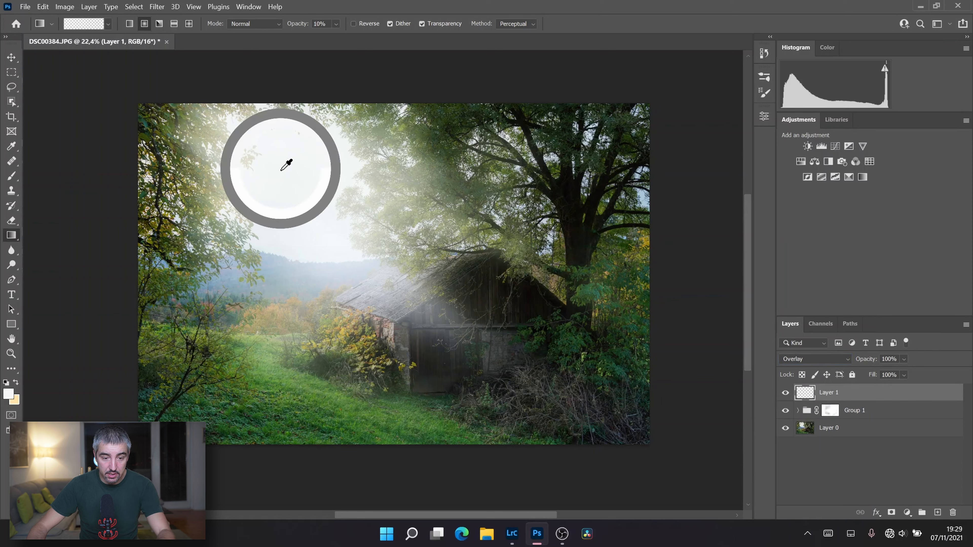
drag(269, 309, 274, 306)
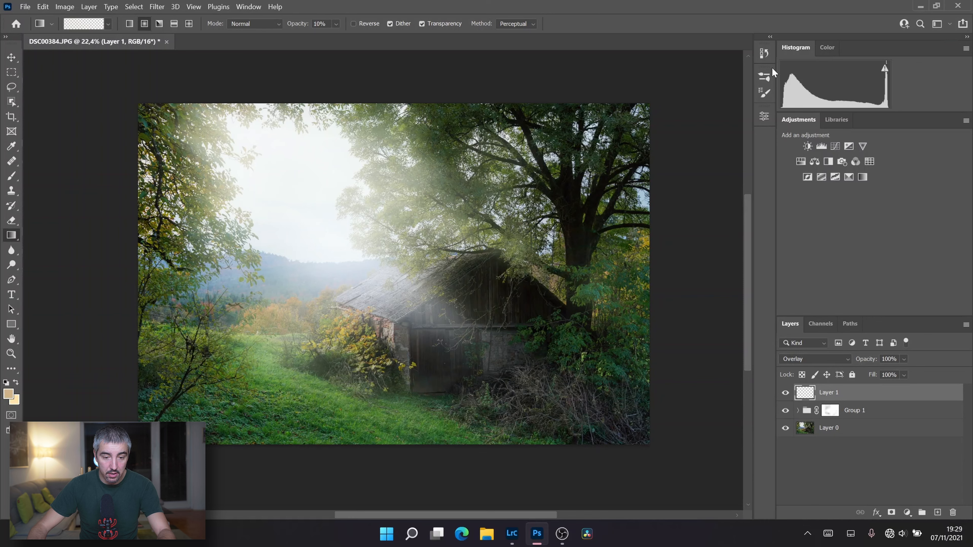
click(817, 50)
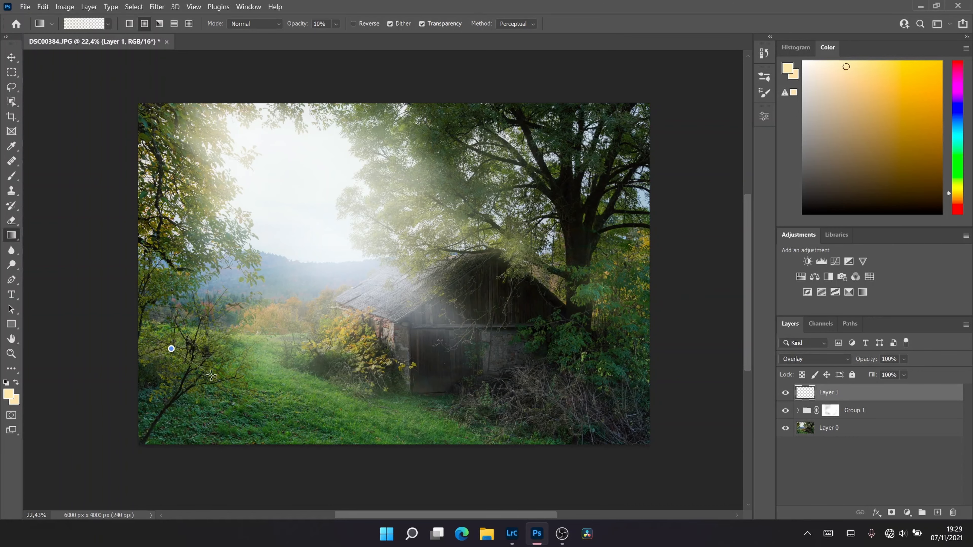
click(786, 393)
click(786, 394)
click(788, 393)
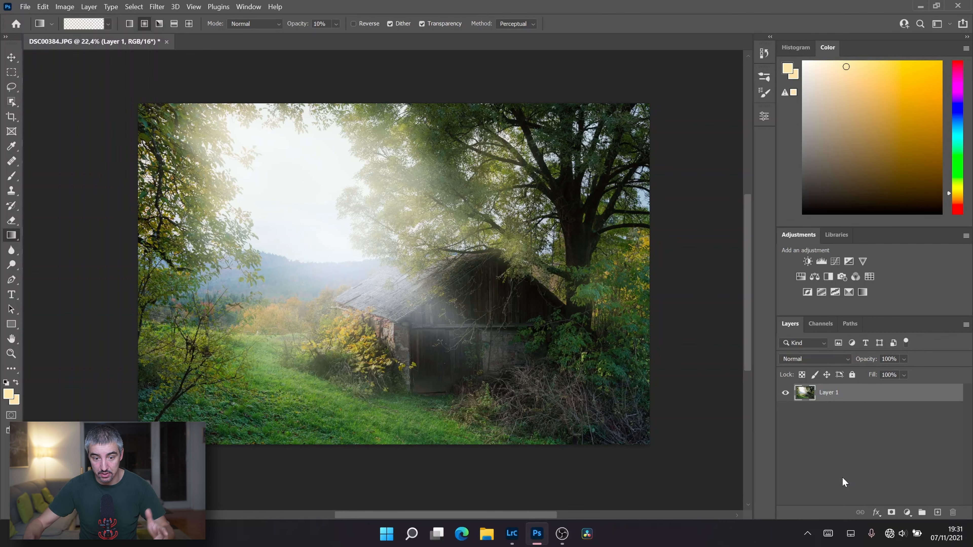
Step: Duplicate the merged Layer 1 and set the copy's blend mode to Overlay
click(862, 427)
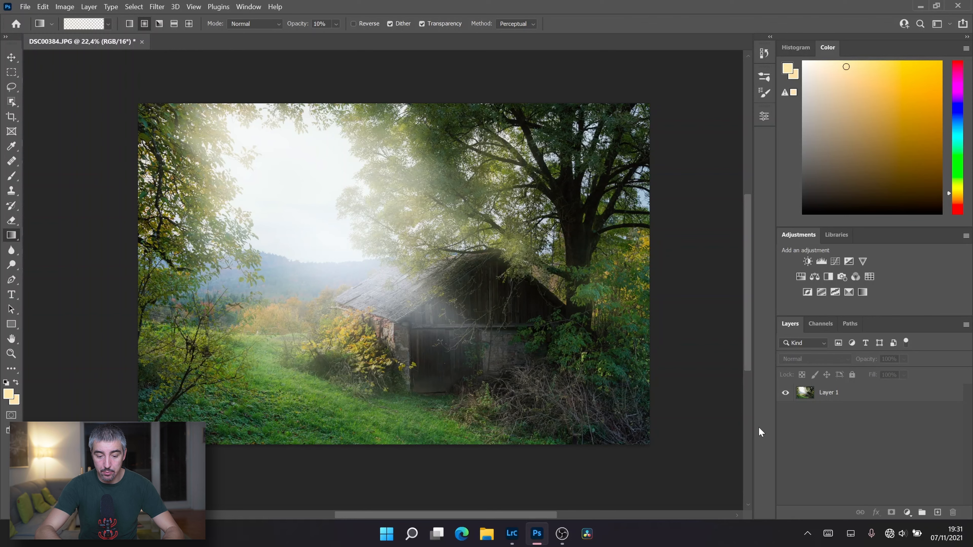
click(897, 393)
key(ctrl+j)
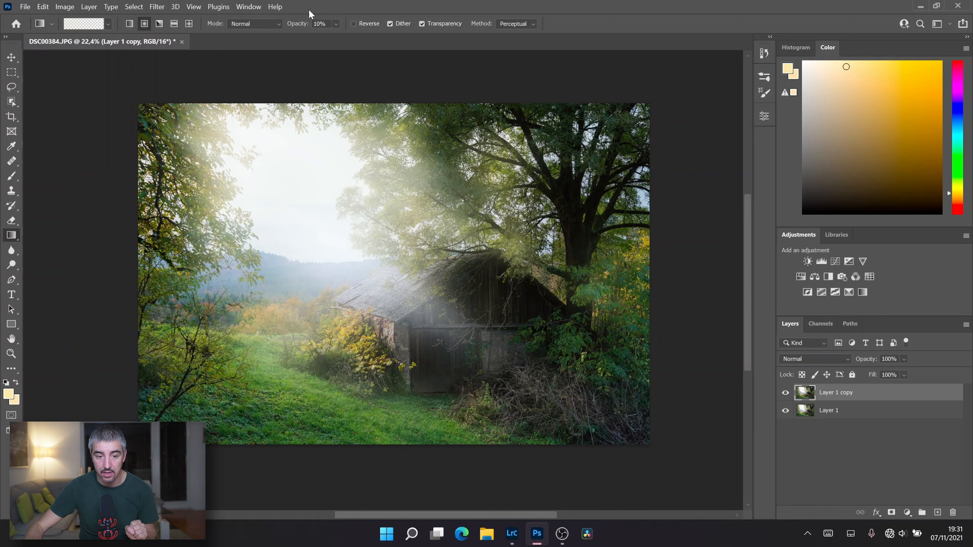
click(800, 359)
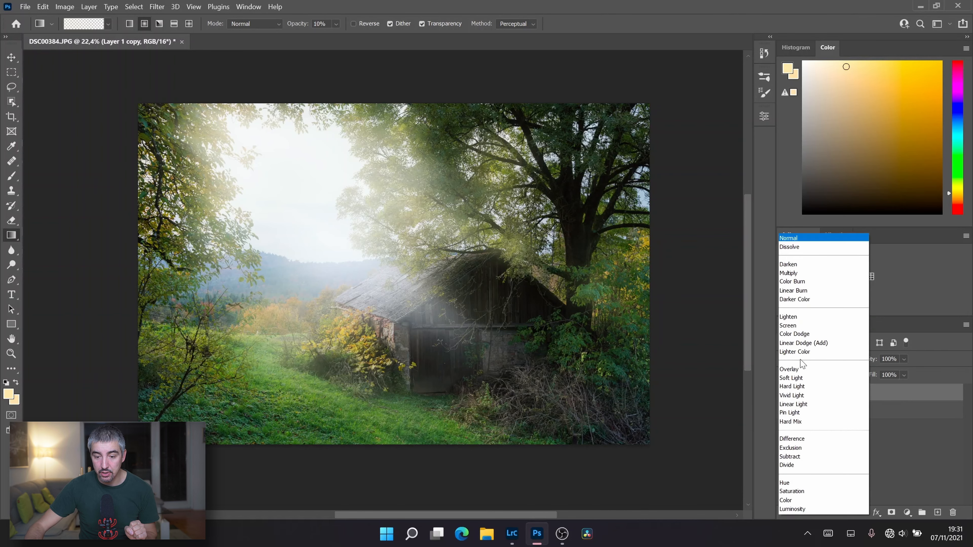
click(805, 369)
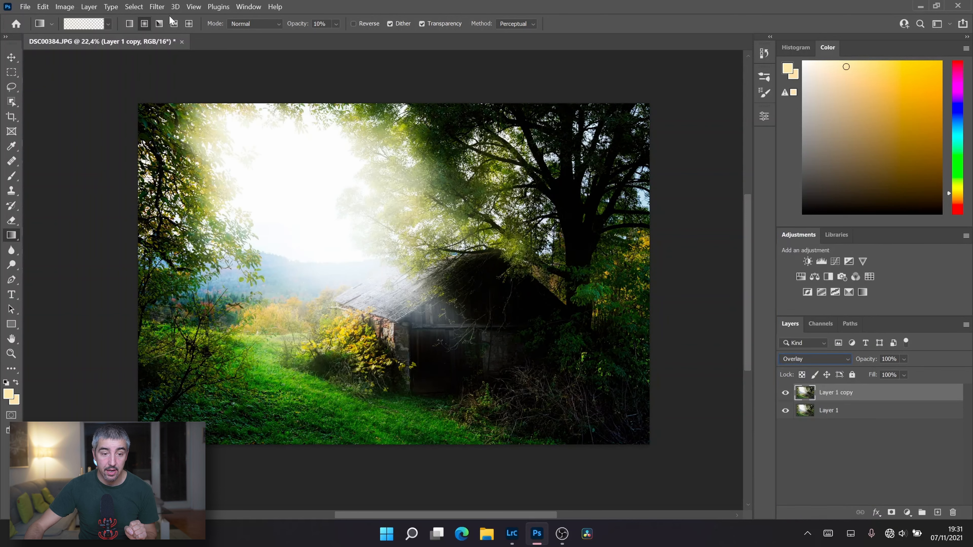
Step: Apply a Gaussian Blur with a 40-pixel radius to Layer 1 copy
click(157, 6)
mouse_move(164, 141)
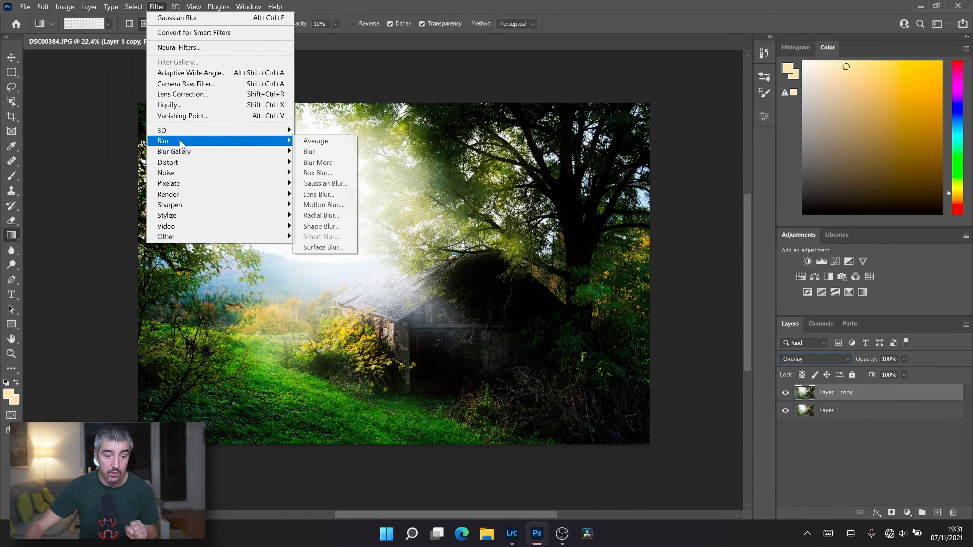
click(323, 184)
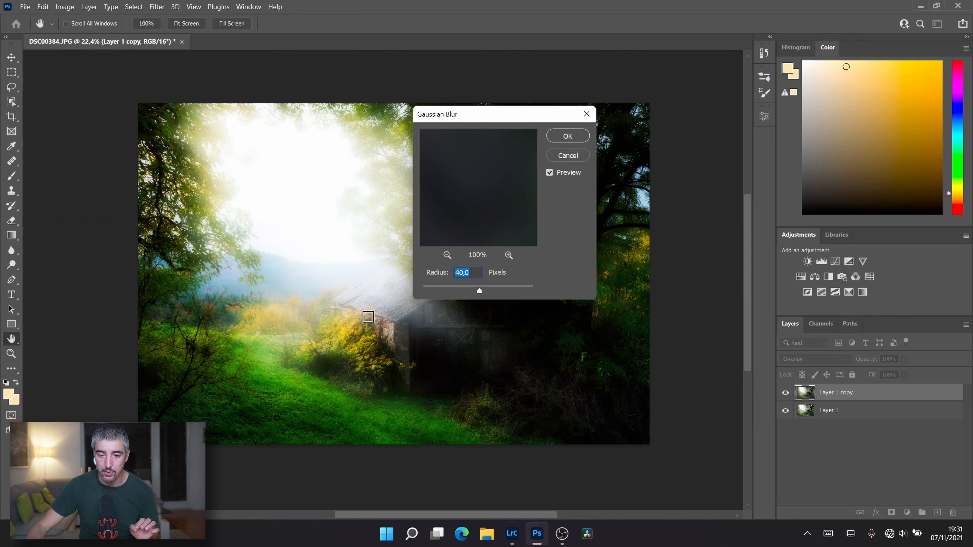
key(Return)
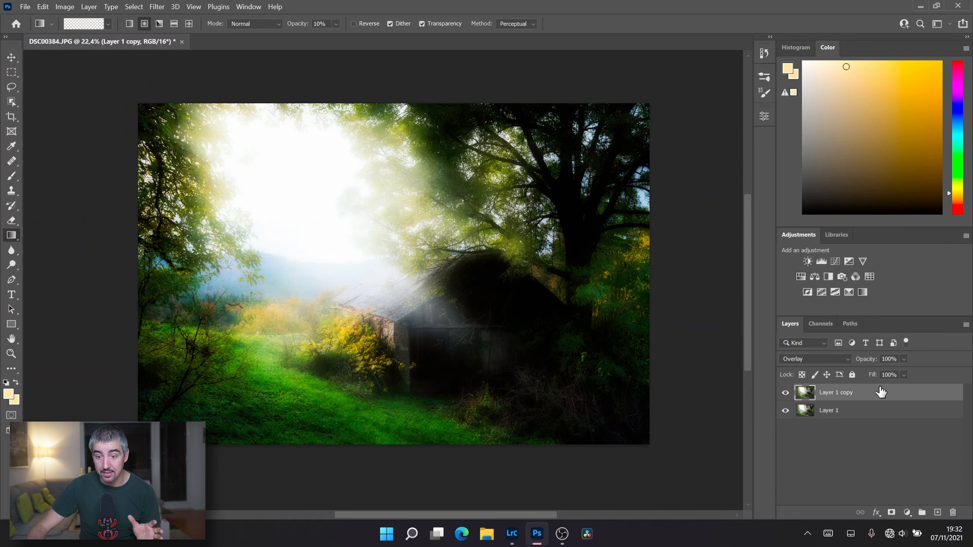
Step: Reduce the opacity of Layer 1 copy to 20% and compare the image with and without it
double_click(882, 359)
text(20)
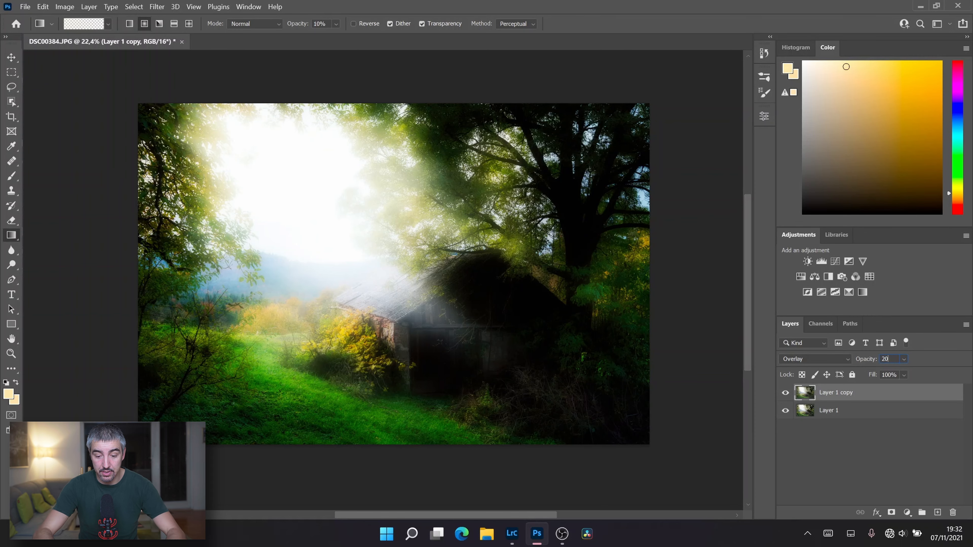
click(811, 421)
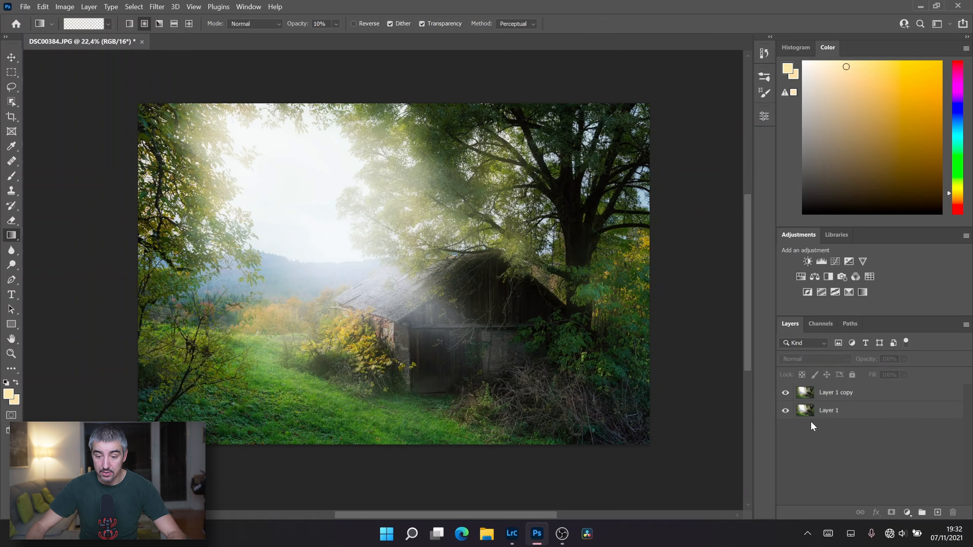
click(786, 392)
click(786, 393)
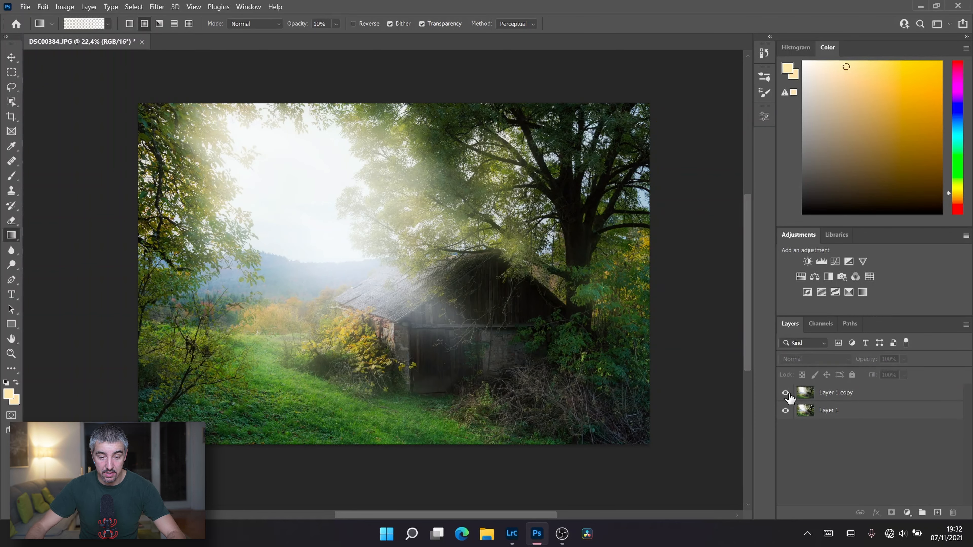
click(786, 393)
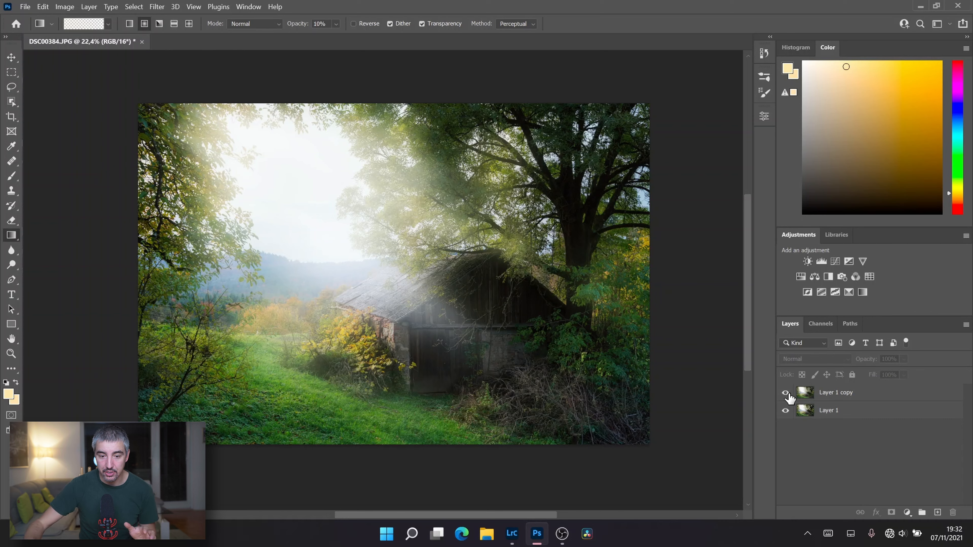
Step: Add a Brightness/Contrast adjustment directly above Layer 1 with contrast at -32, and compare the image with and without it
click(804, 413)
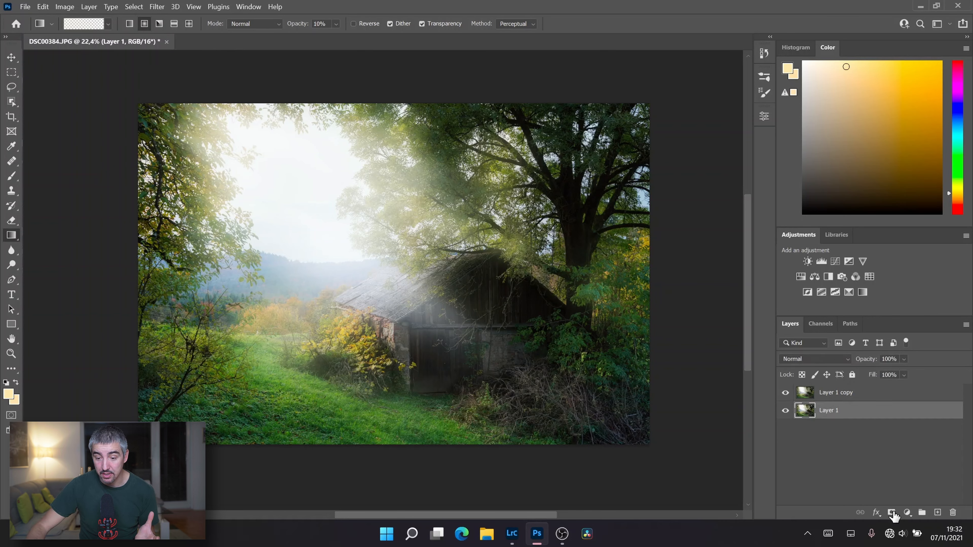
click(907, 512)
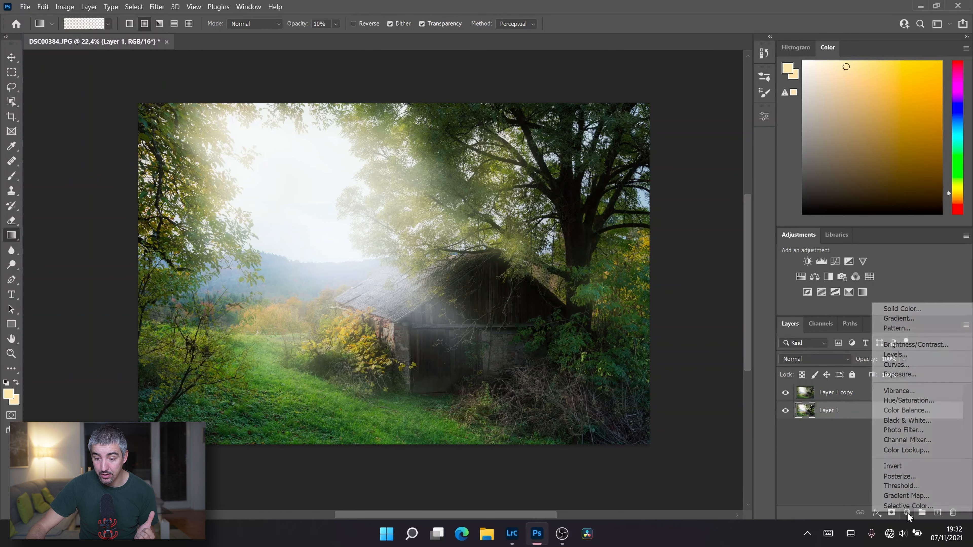
click(932, 345)
drag(654, 203, 634, 206)
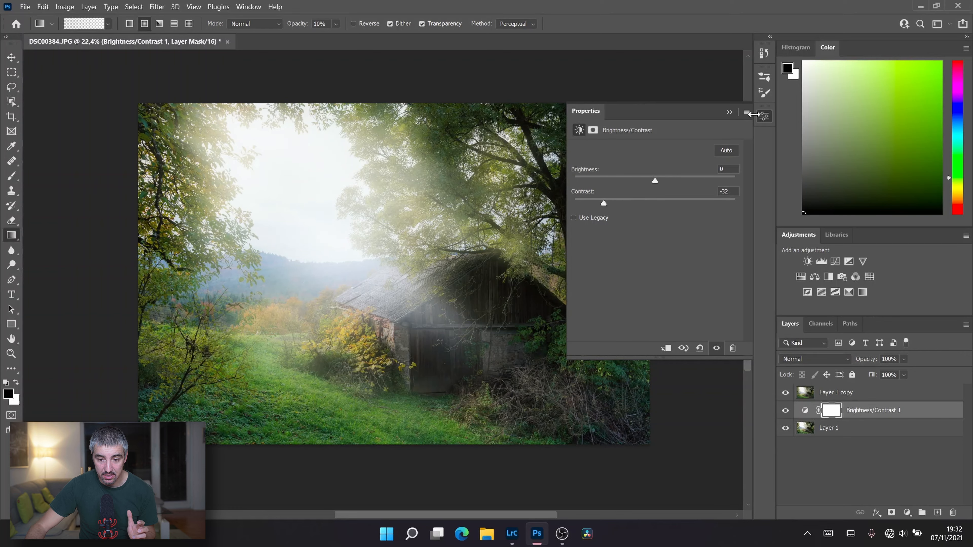
click(763, 117)
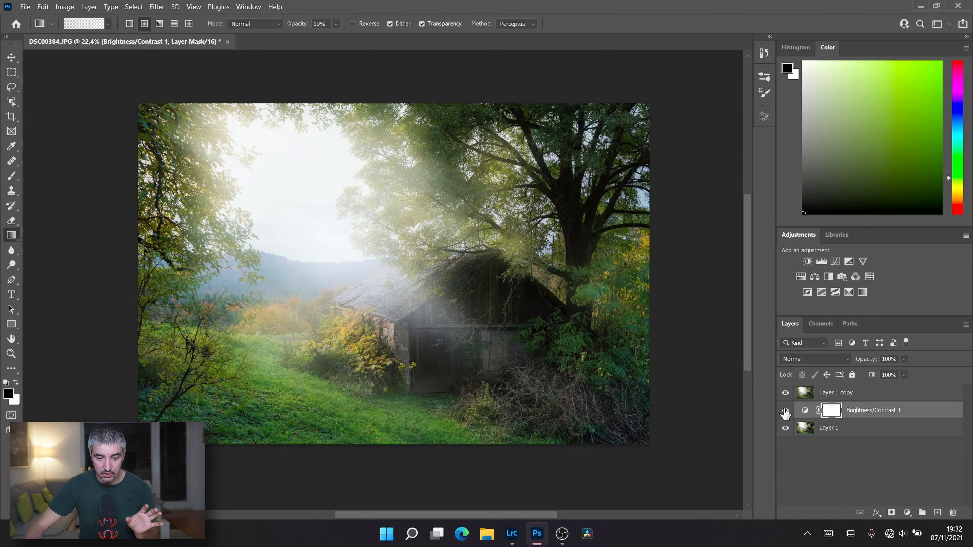
click(785, 410)
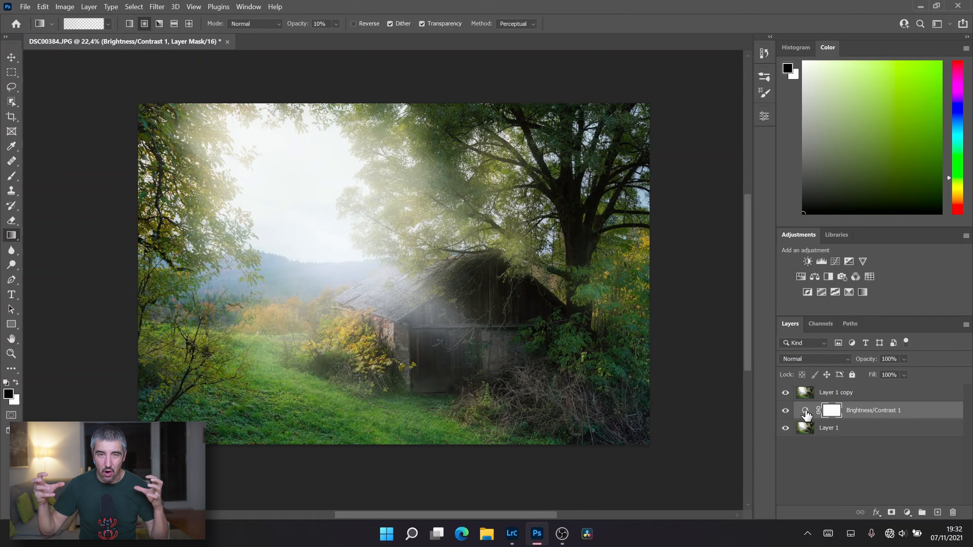
Step: Add a Vibrance adjustment above Layer 1 copy with vibrance +22 and saturation +6
click(837, 393)
click(909, 513)
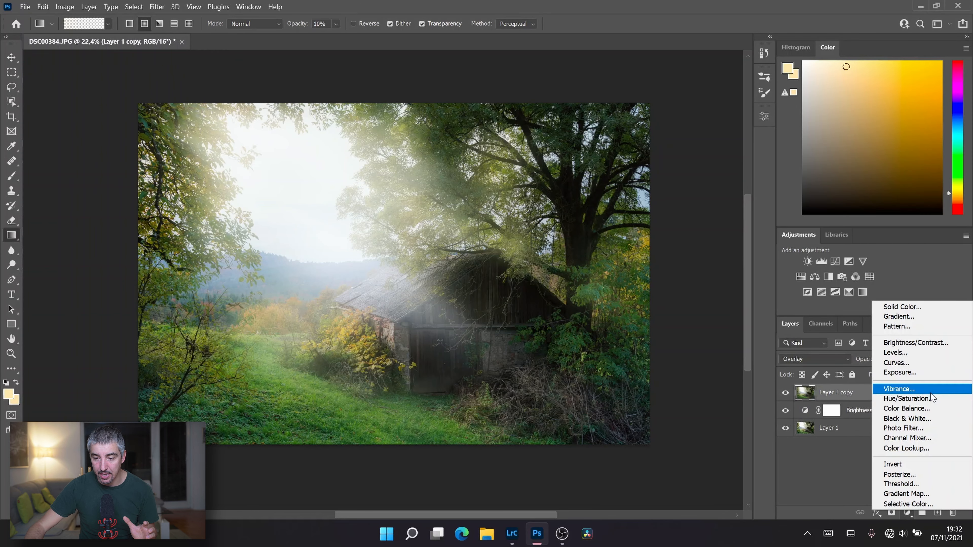
click(893, 389)
drag(657, 160, 659, 183)
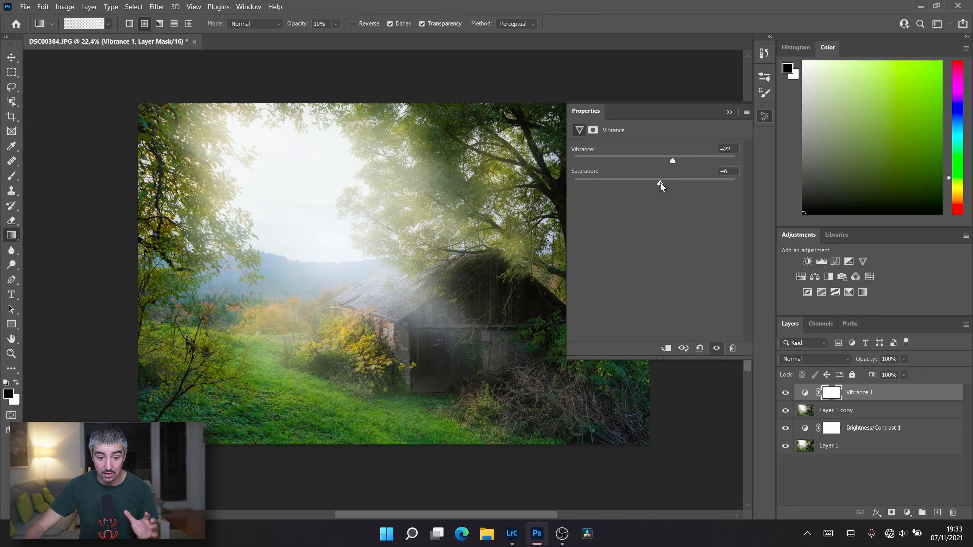
click(768, 119)
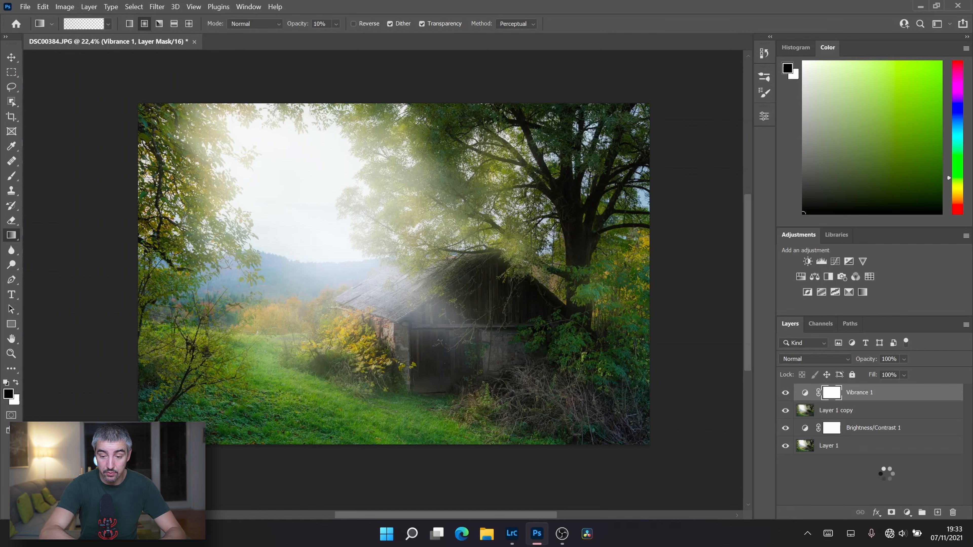
Step: Merge all visible layers into one and duplicate the merged layer
key(ctrl+shift+e)
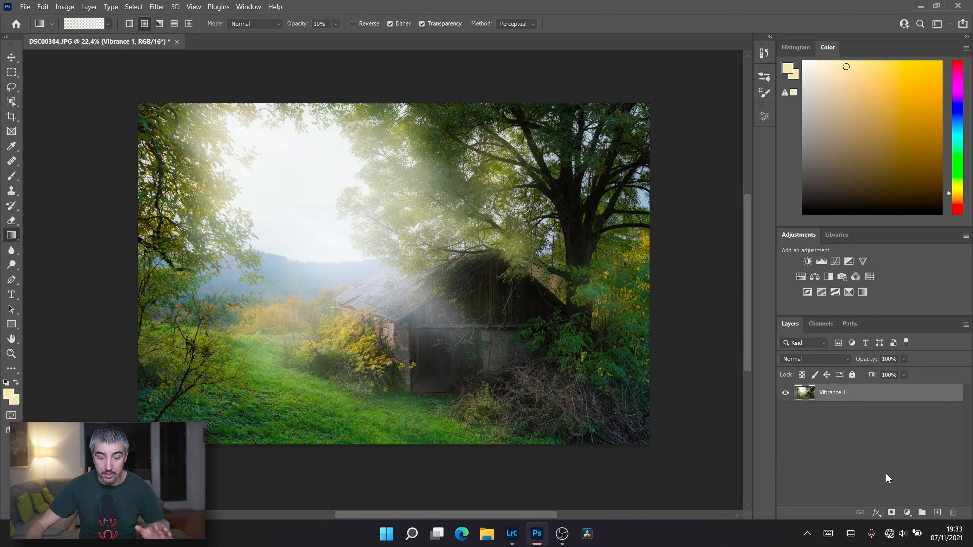
key(ctrl+j)
Step: Apply Auto Tone, Auto Contrast and Auto Color to the Vibrance 1 copy layer
click(73, 7)
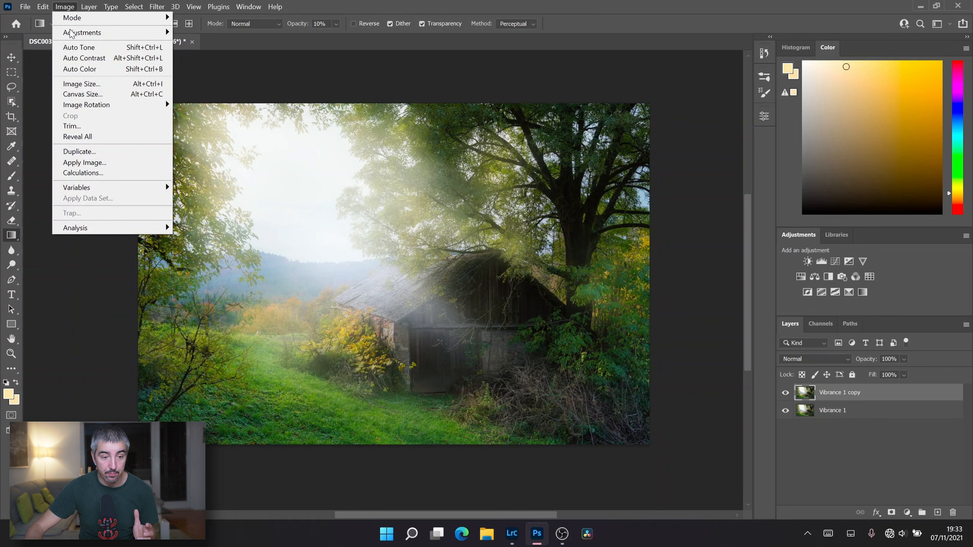
click(72, 48)
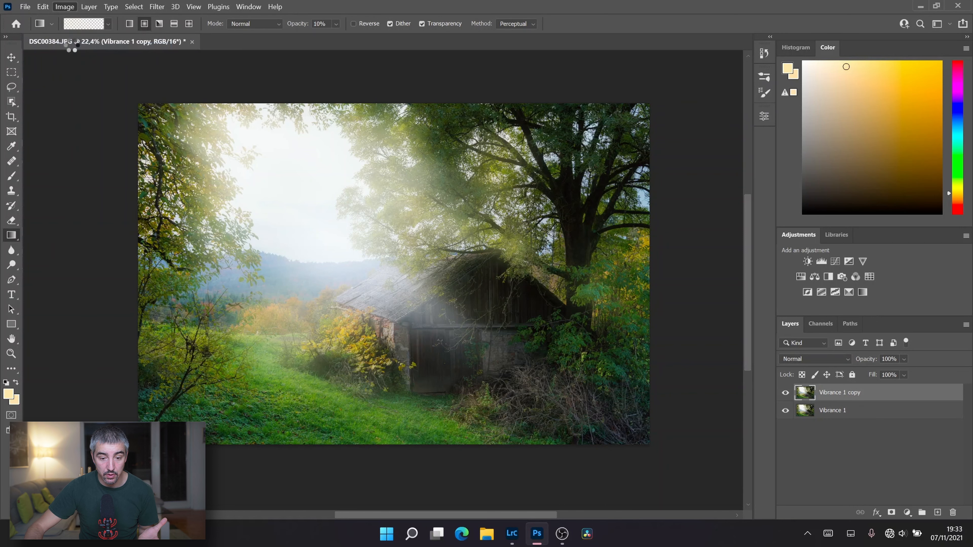
click(64, 5)
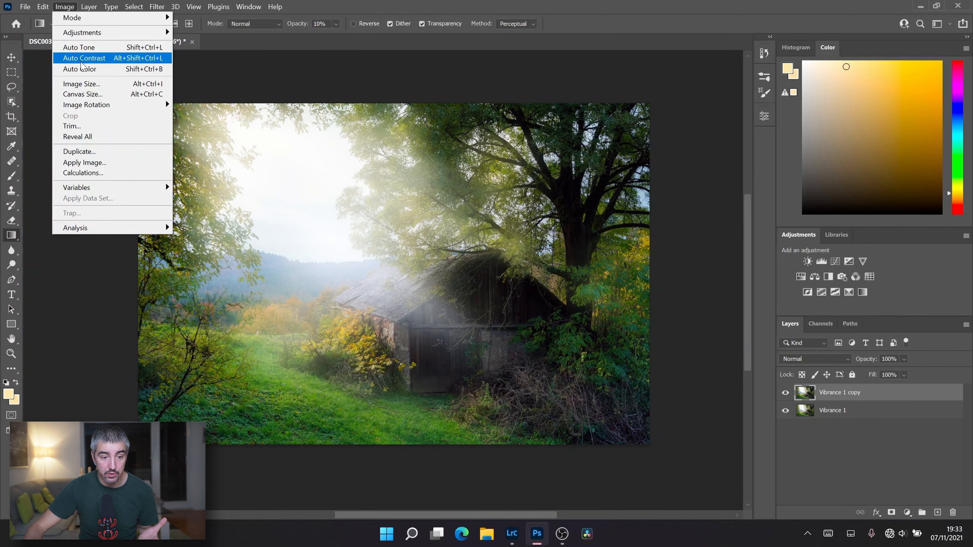
click(77, 59)
click(65, 7)
click(75, 68)
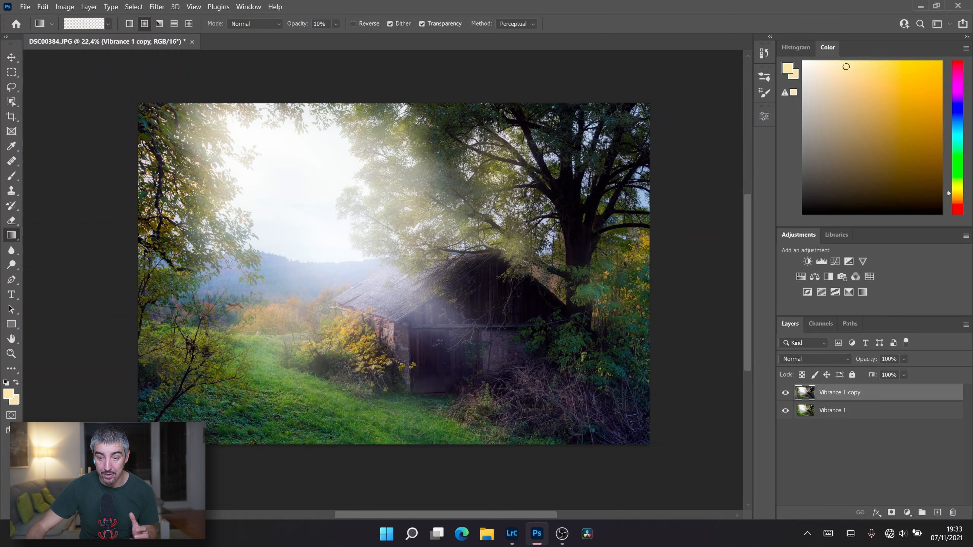
Step: Reduce the opacity of Vibrance 1 copy to 30%, deselect the layer, and compare the image with and without it
click(888, 359)
text(20)
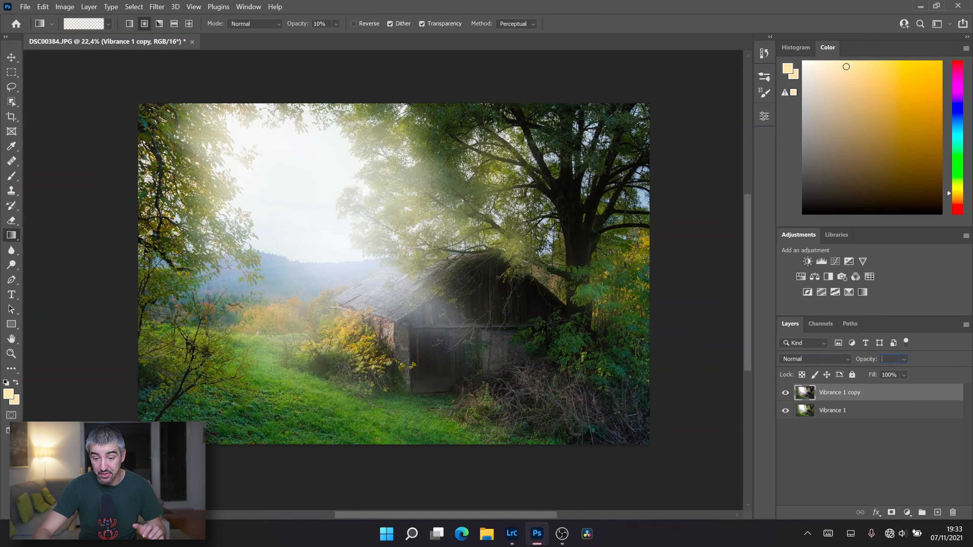
text(30)
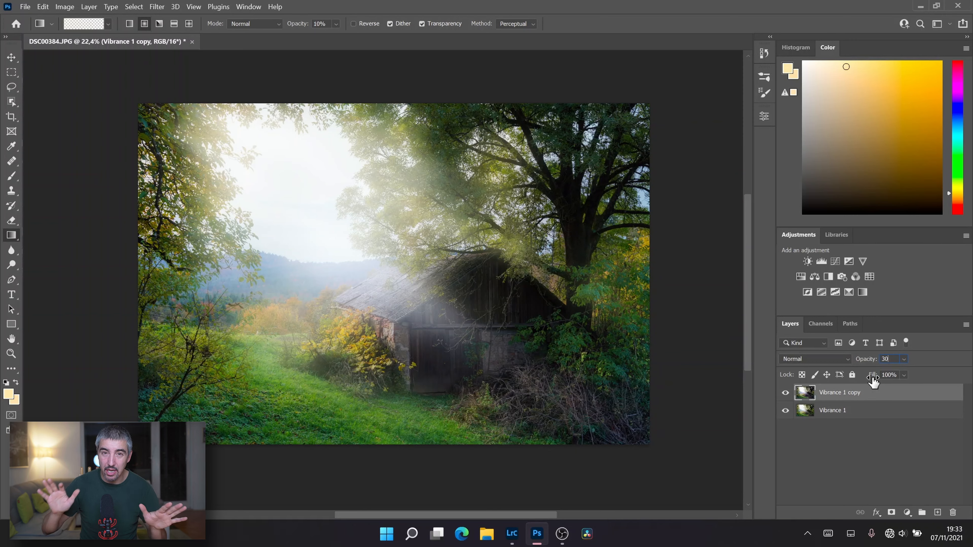
click(862, 456)
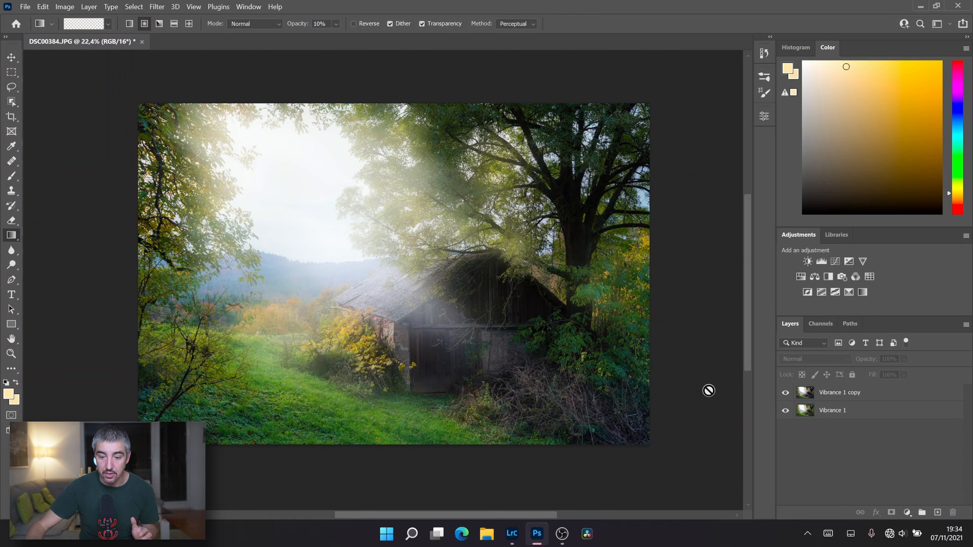
click(786, 393)
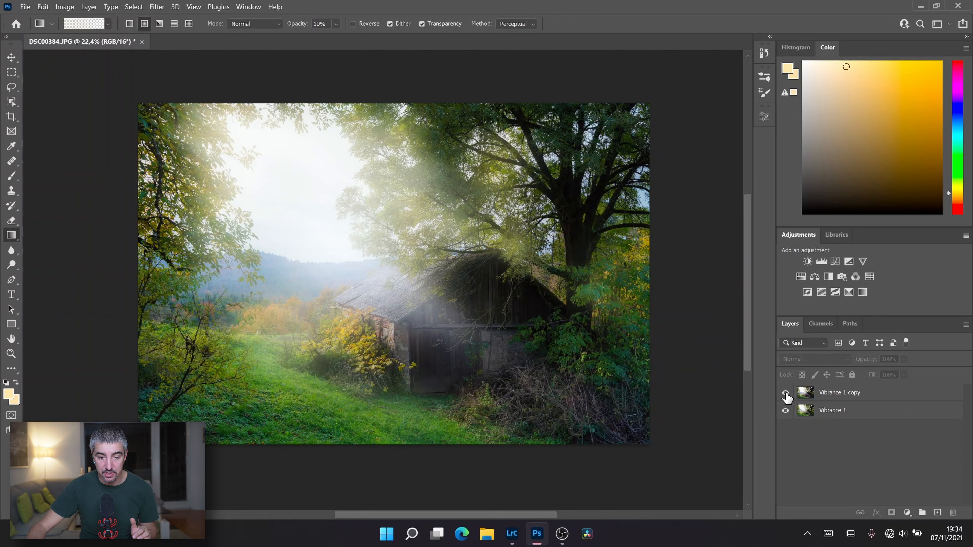
click(785, 393)
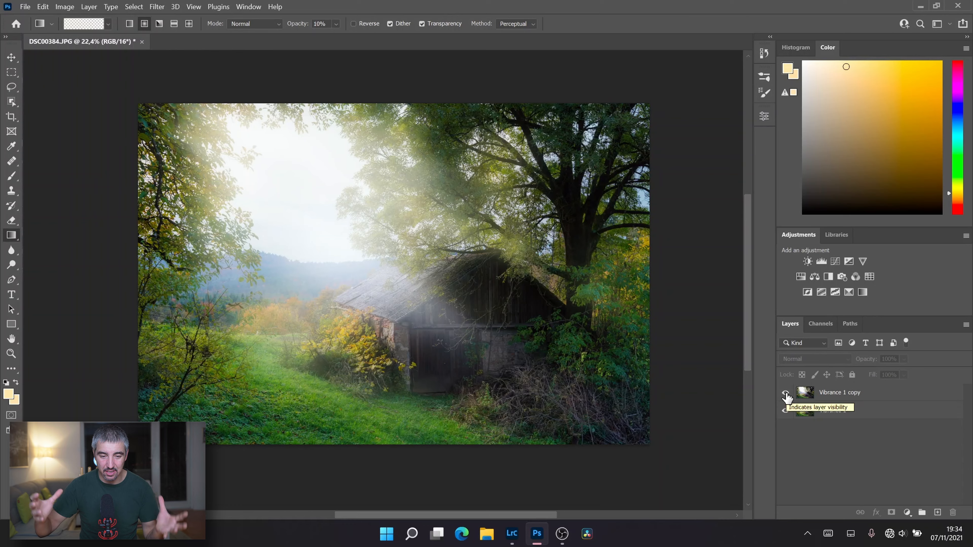